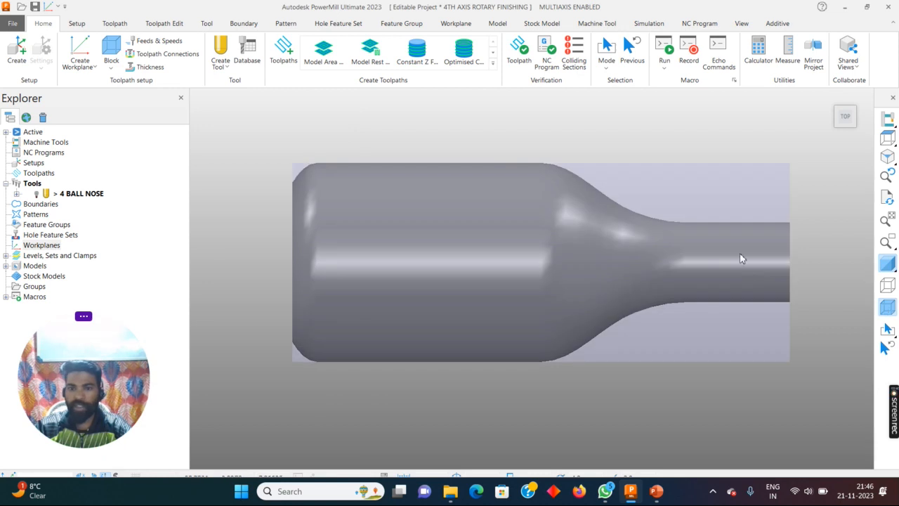
- Create a workplane positioned using the block, at the centre of the block face on the bottle's neck end
scroll(485, 231, down, 2)
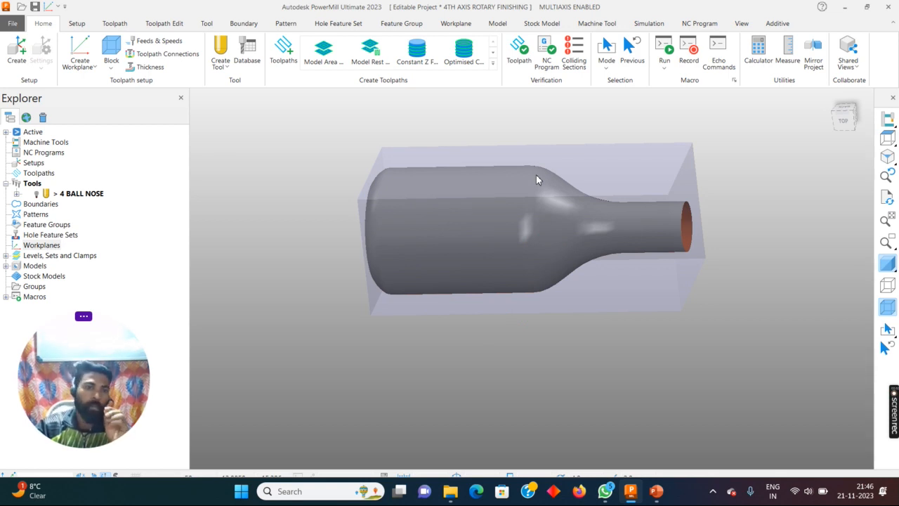
middle_drag(536, 177, 426, 214)
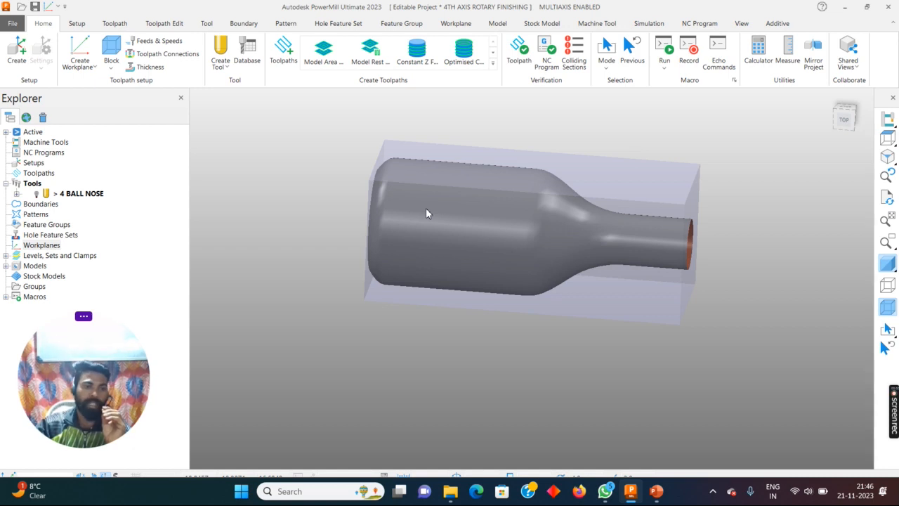
right_click(58, 245)
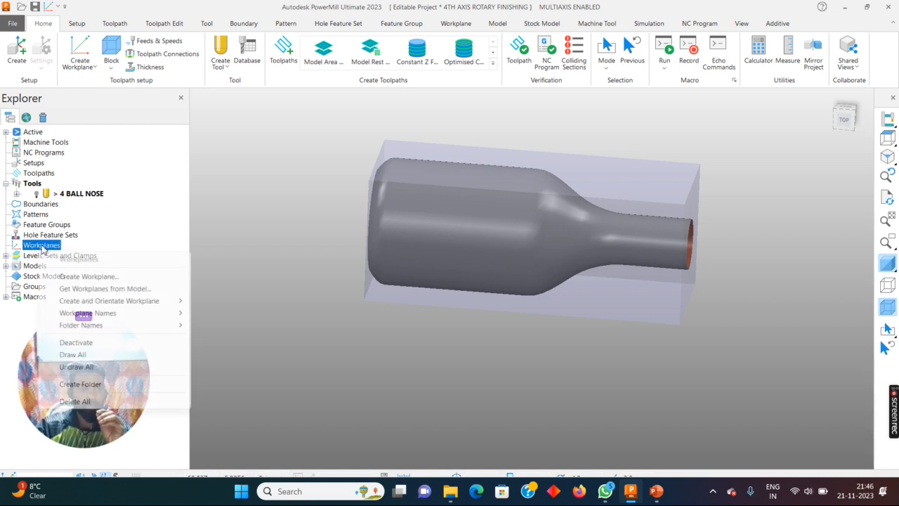
mouse_move(168, 302)
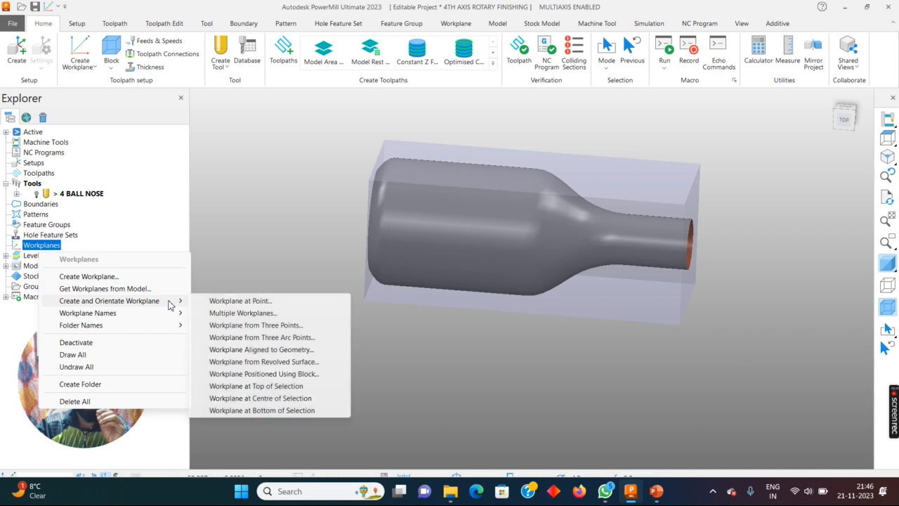
click(261, 378)
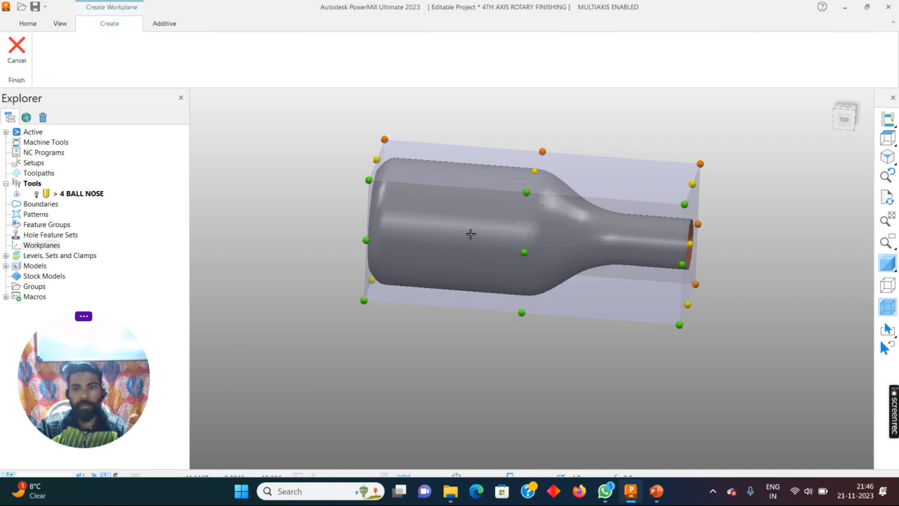
middle_drag(509, 226, 729, 232)
scroll(730, 231, up, 2)
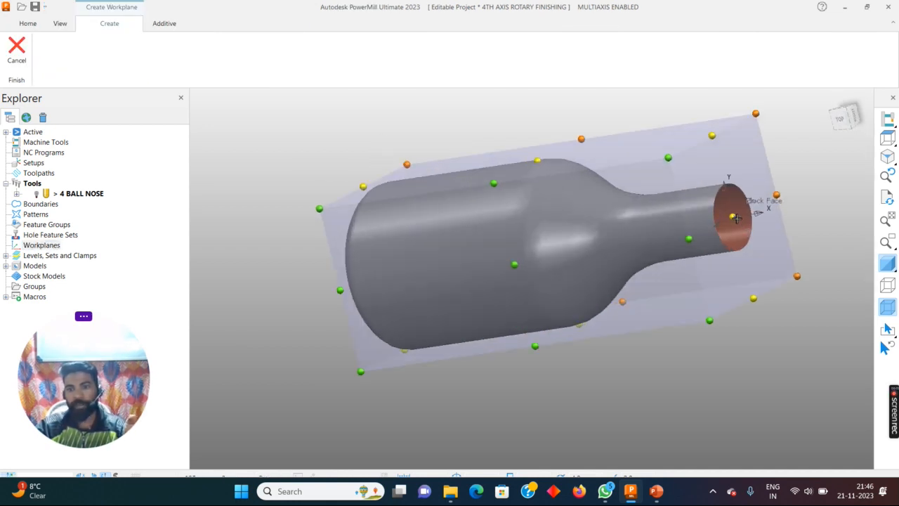
click(734, 217)
scroll(714, 212, down, 3)
middle_drag(466, 213, 706, 237)
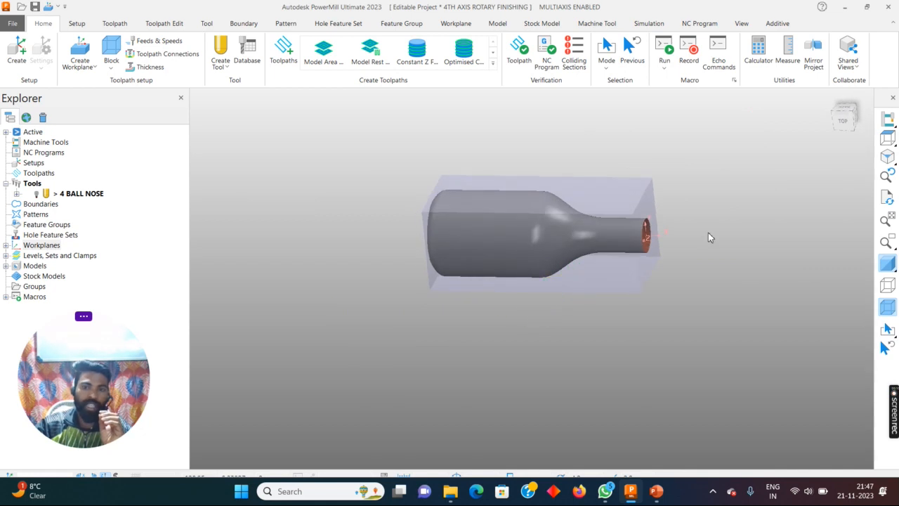
- Examine the new workplane's position and axes at the neck opening, hiding the block and briefly the model shading
click(887, 138)
middle_drag(420, 254, 424, 282)
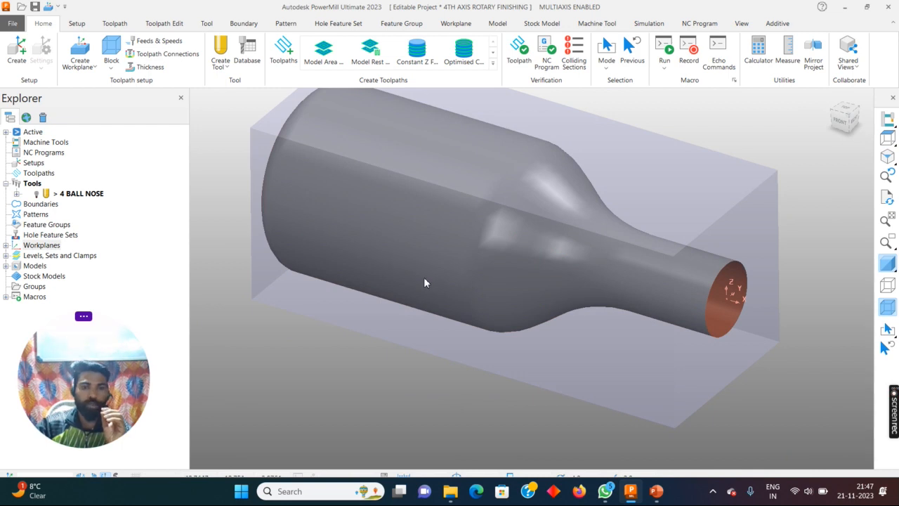
scroll(507, 281, up, 3)
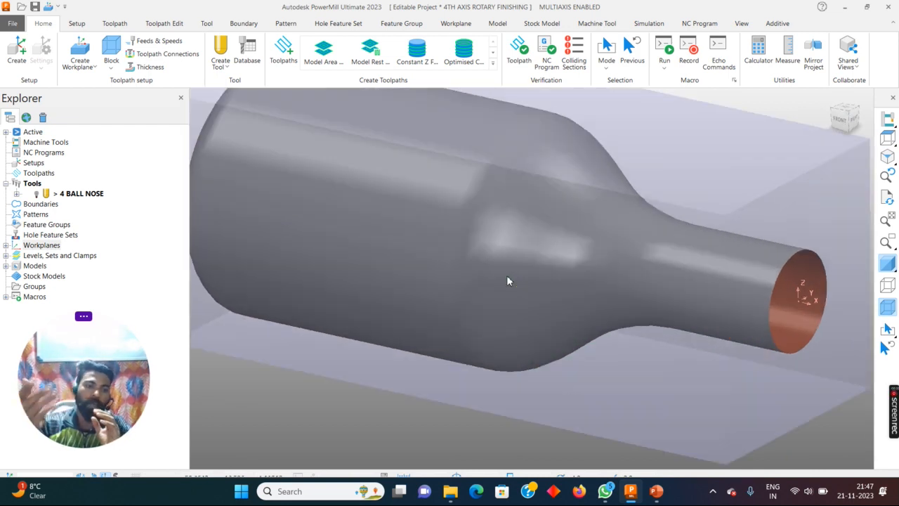
scroll(598, 281, down, 5)
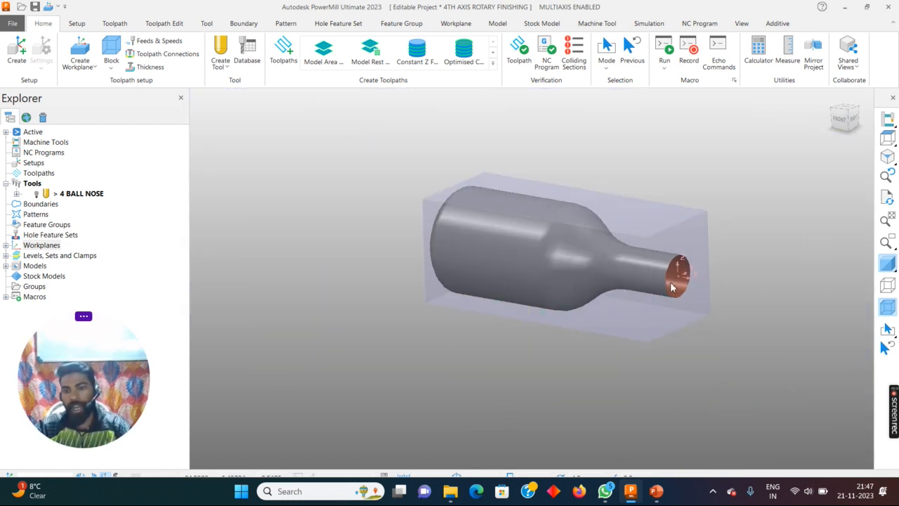
scroll(695, 288, up, 5)
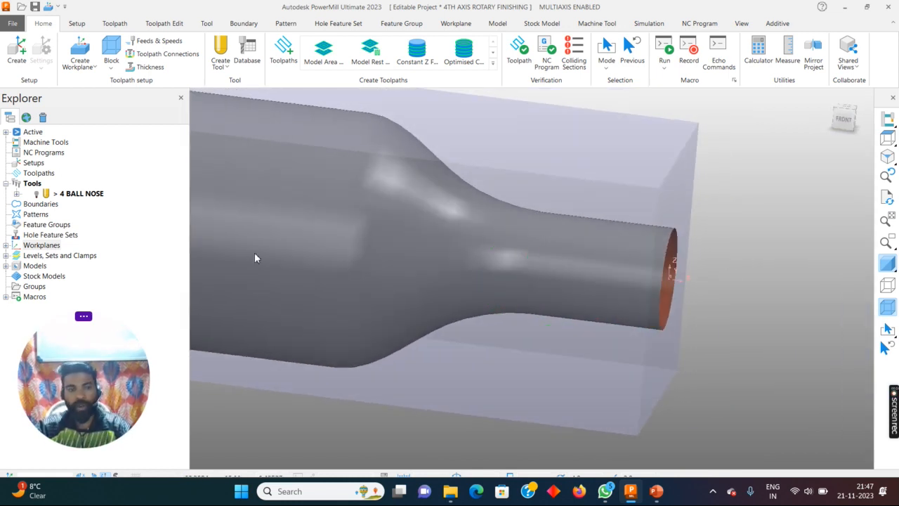
click(886, 264)
click(887, 308)
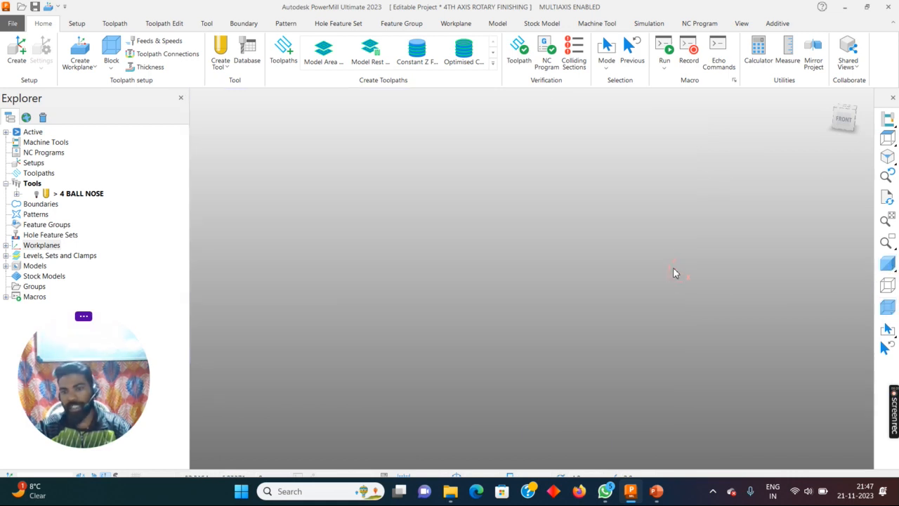
click(888, 265)
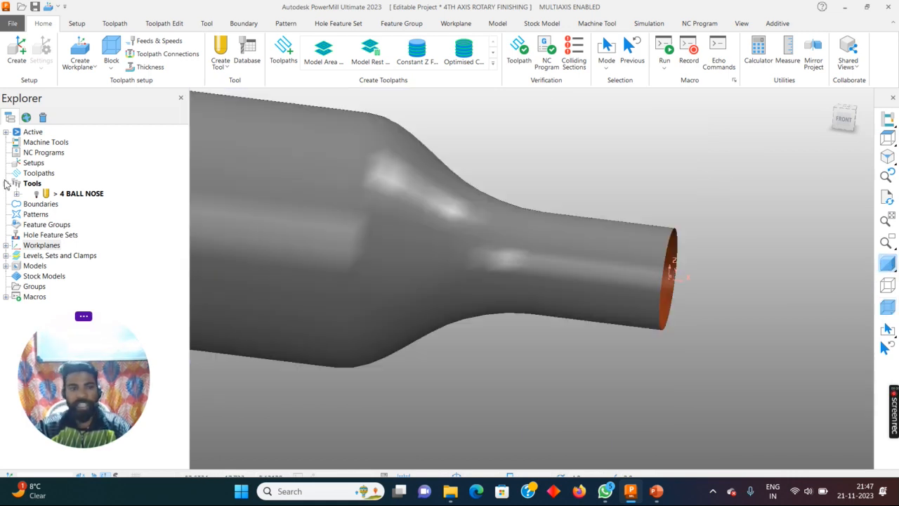
- Activate workplane 1 at the bottle's neck end
click(12, 257)
click(6, 245)
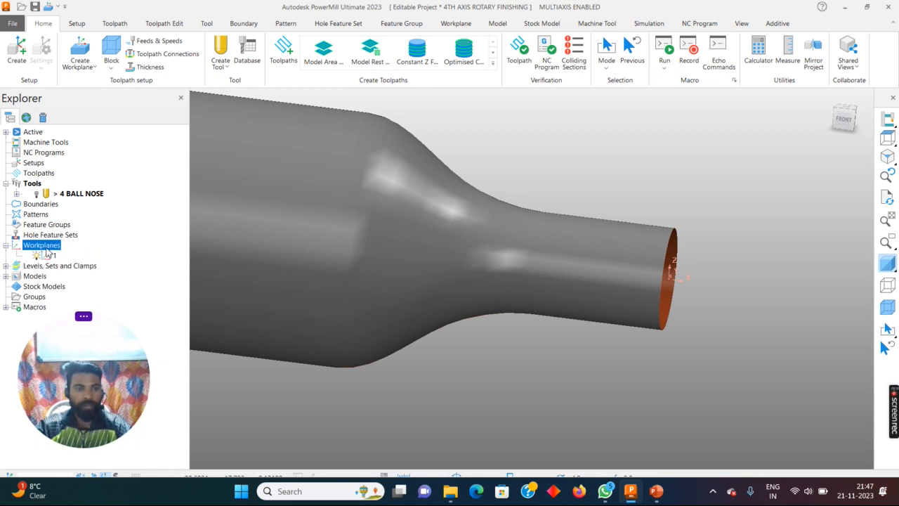
right_click(56, 255)
click(74, 87)
scroll(621, 251, down, 3)
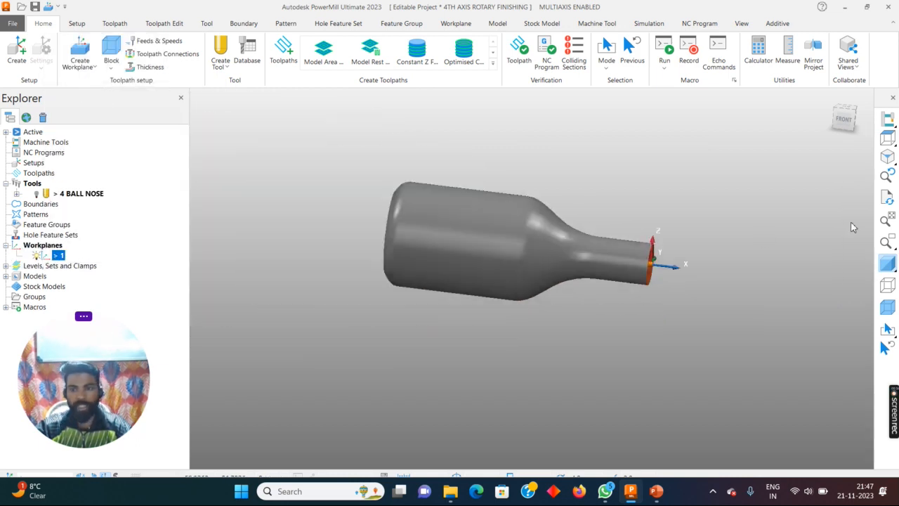
- Accept the box block with its existing limits and display the block around the bottle again
click(111, 65)
click(116, 85)
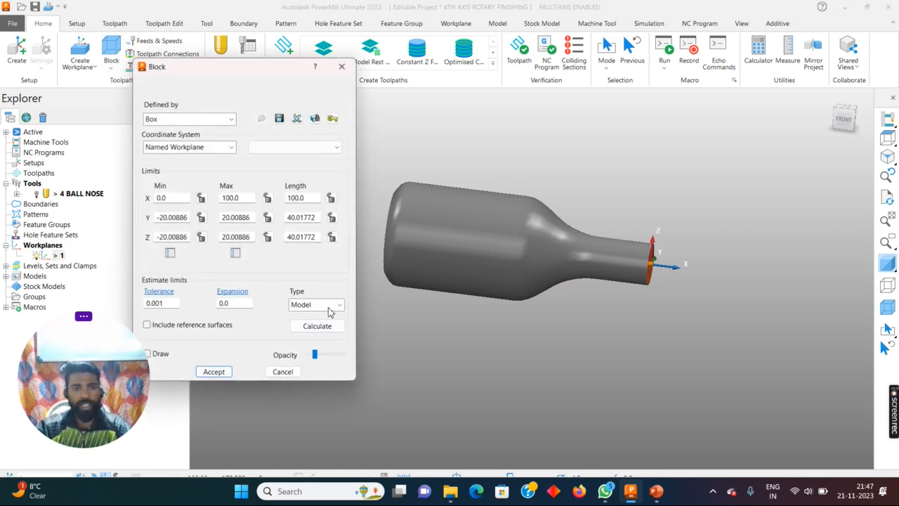
click(213, 372)
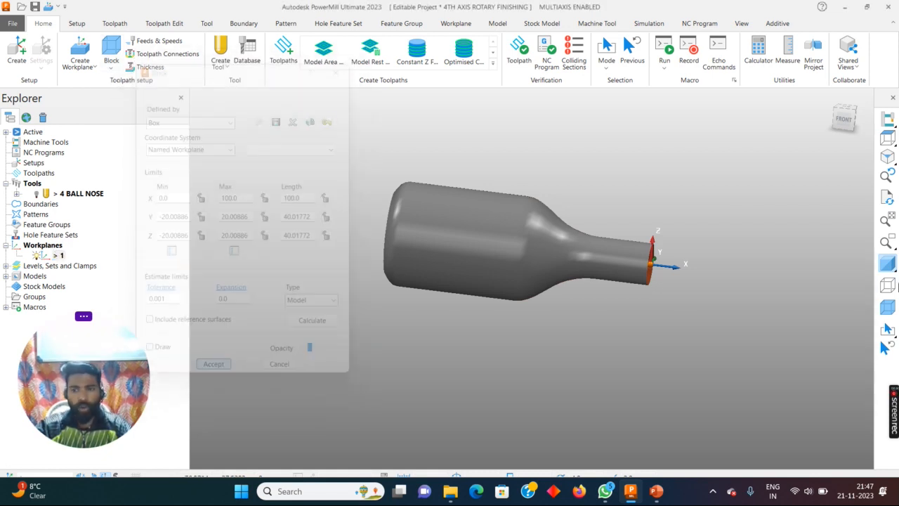
middle_drag(415, 188, 676, 176)
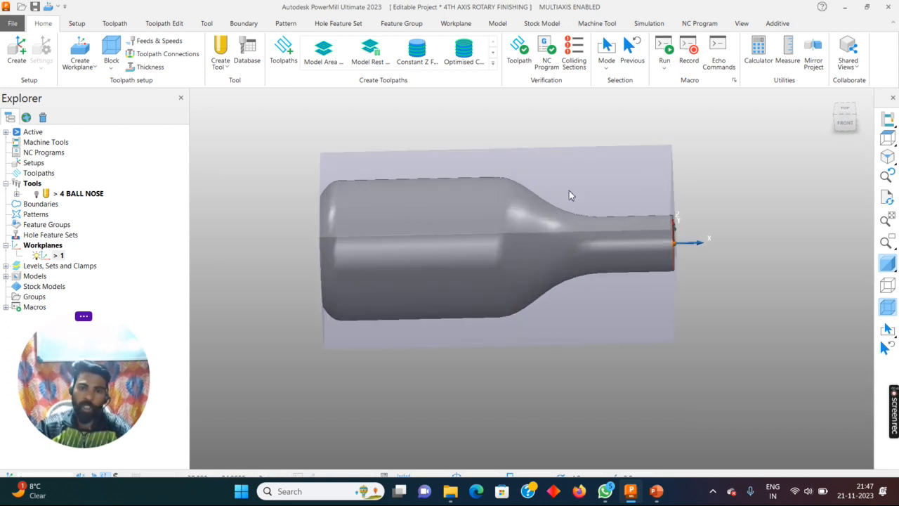
- Define the block as a Cylinder and calculate its limits from the model
click(111, 47)
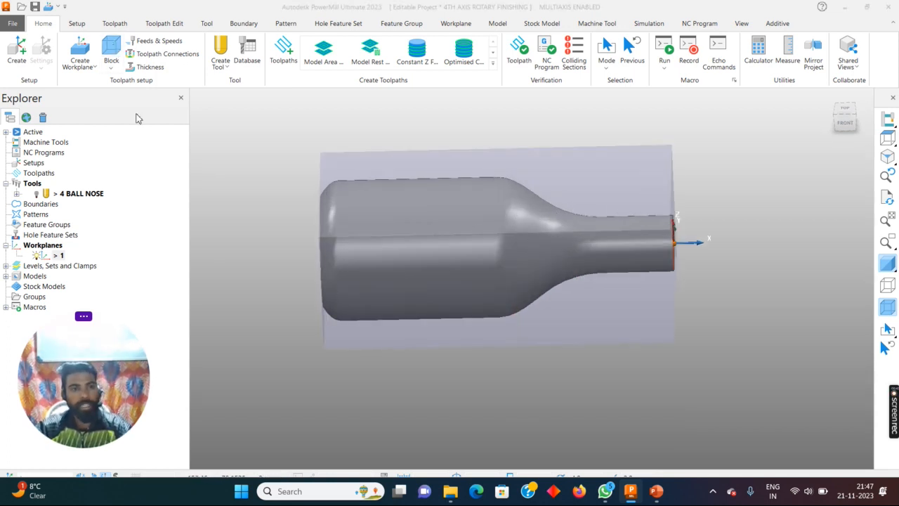
click(161, 120)
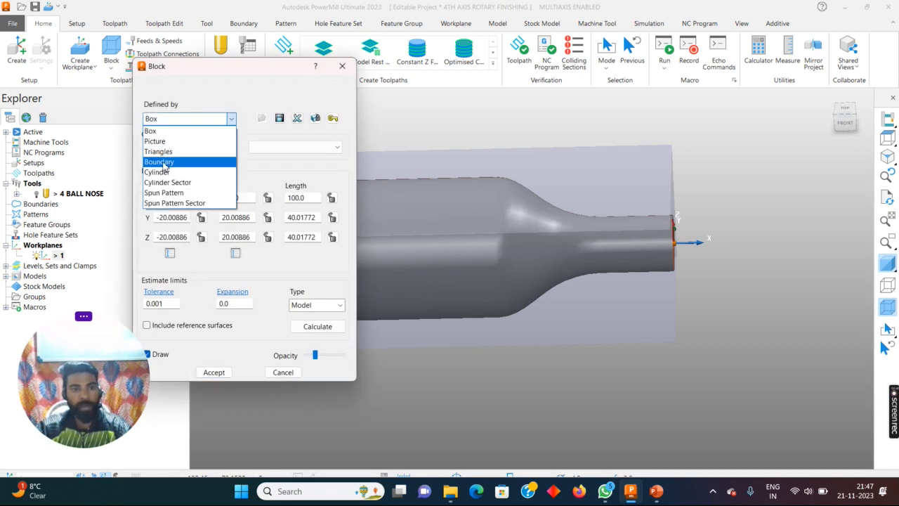
click(157, 172)
click(314, 329)
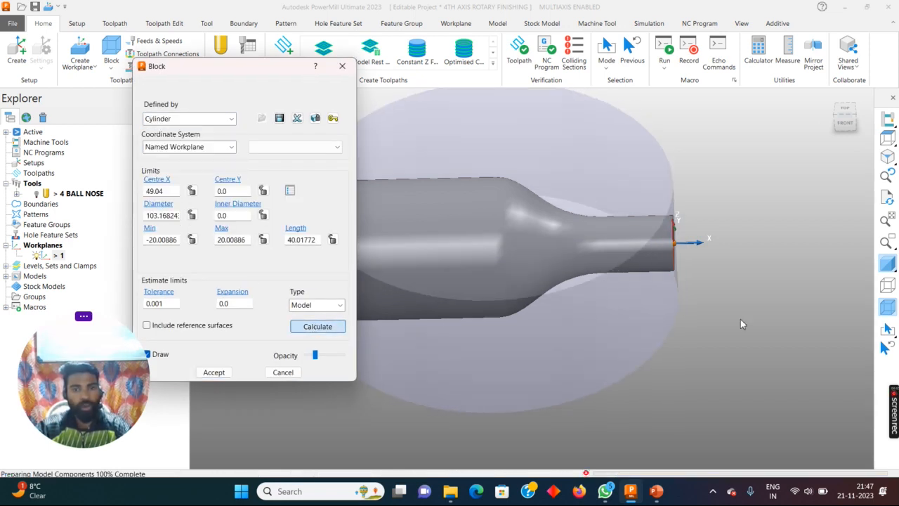
scroll(740, 318, down, 3)
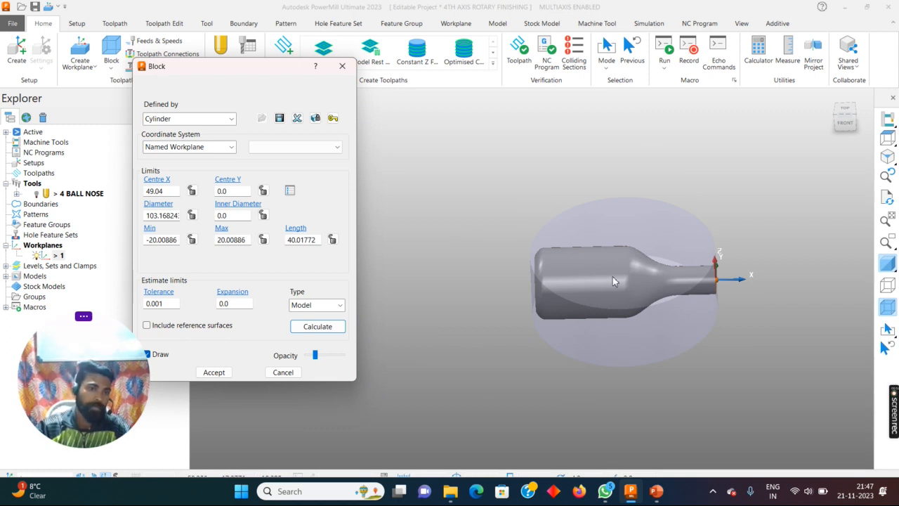
- Set the block's coordinate system to Active Workplane, recalculate the cylinder's limits and accept the block
click(228, 144)
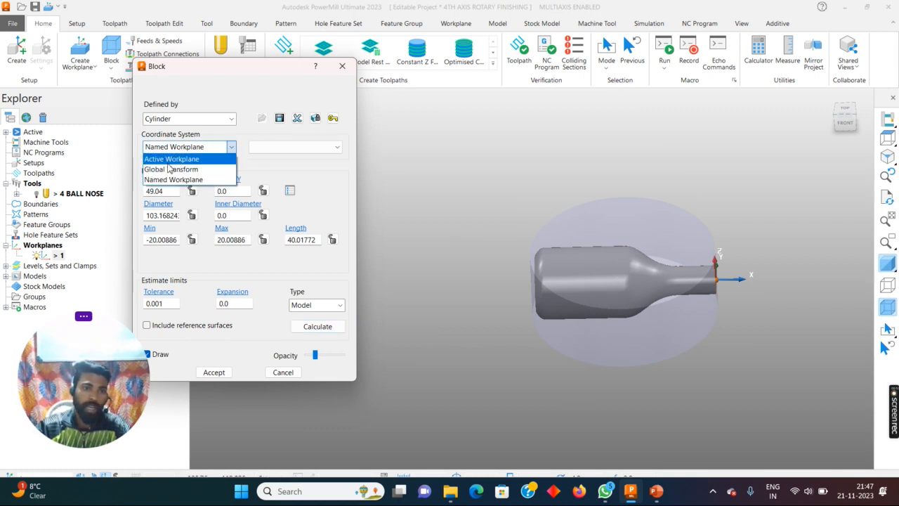
click(171, 158)
click(307, 330)
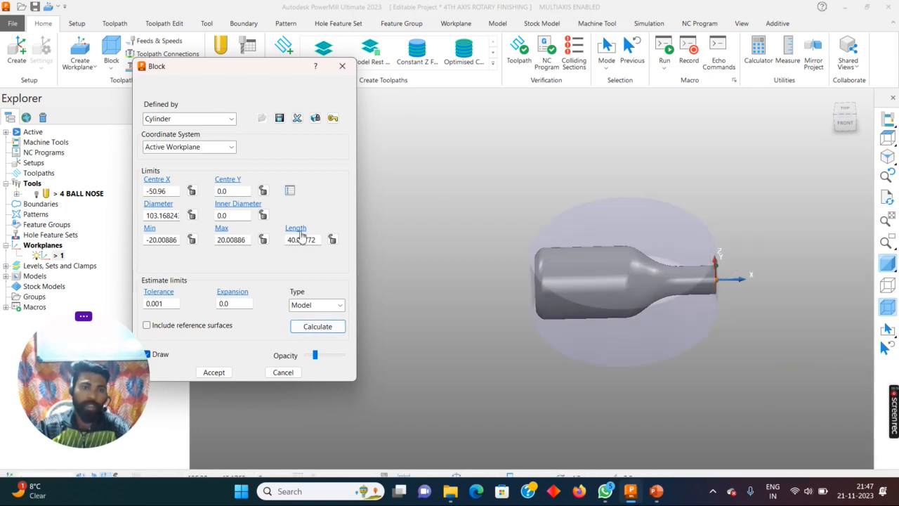
middle_drag(665, 251, 590, 195)
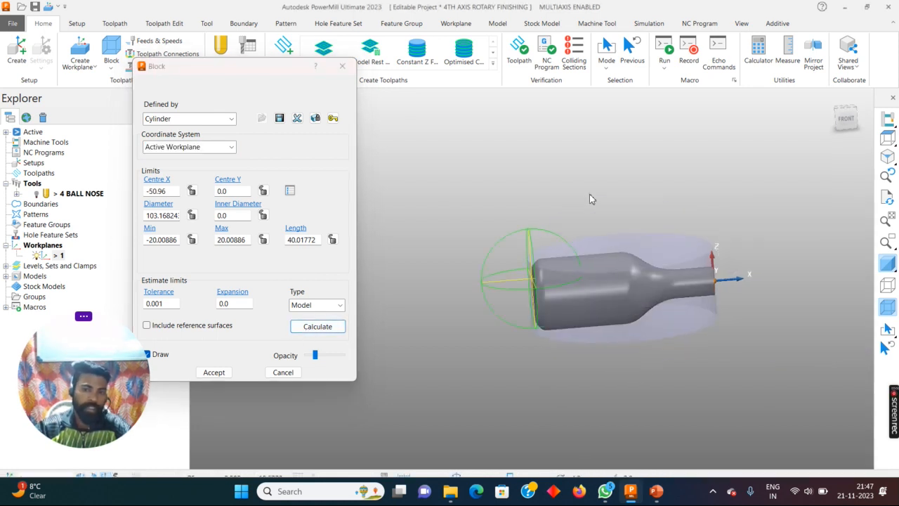
middle_drag(715, 261, 688, 232)
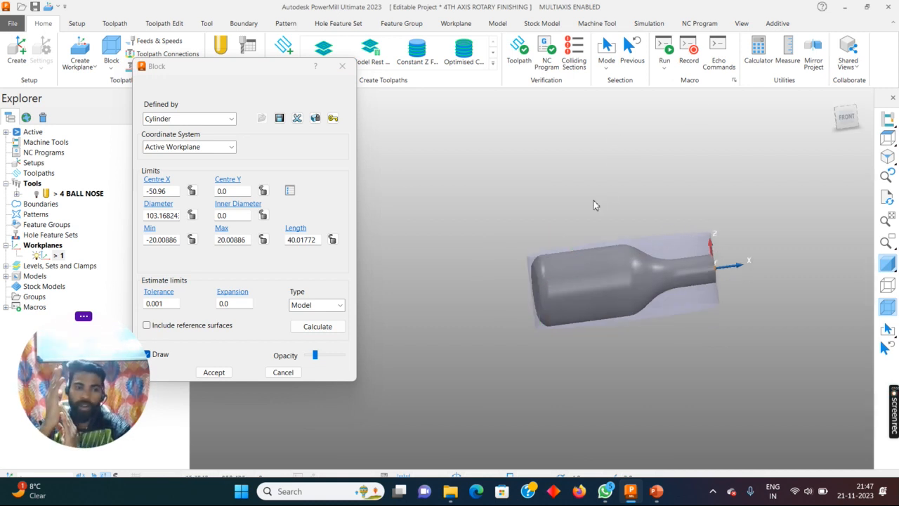
click(225, 374)
drag(109, 394, 184, 377)
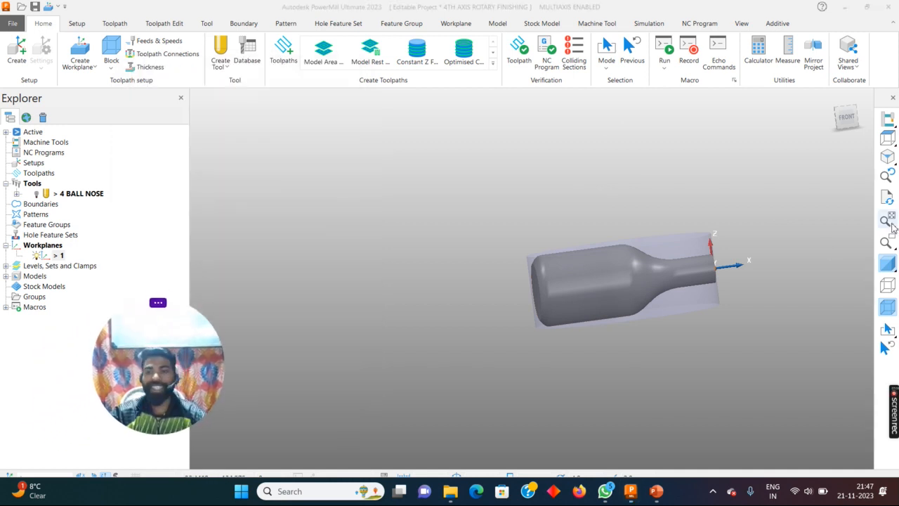
- Redefine the block as a Box, calculate its limits from the model and accept it
click(888, 156)
middle_drag(557, 357, 252, 278)
click(111, 65)
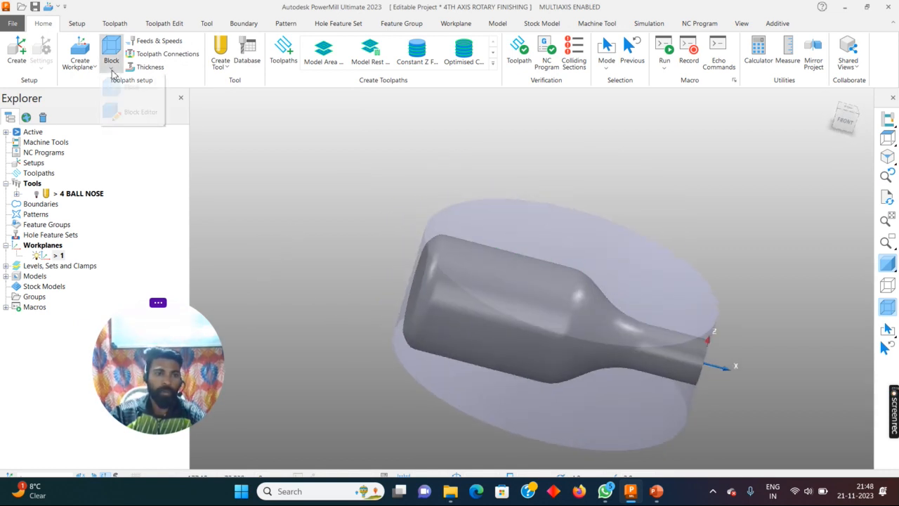
click(118, 90)
click(190, 118)
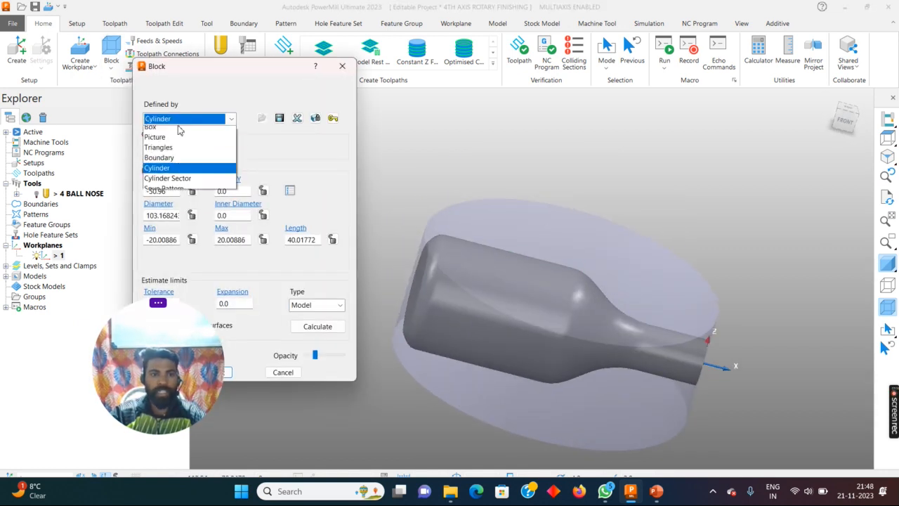
click(151, 131)
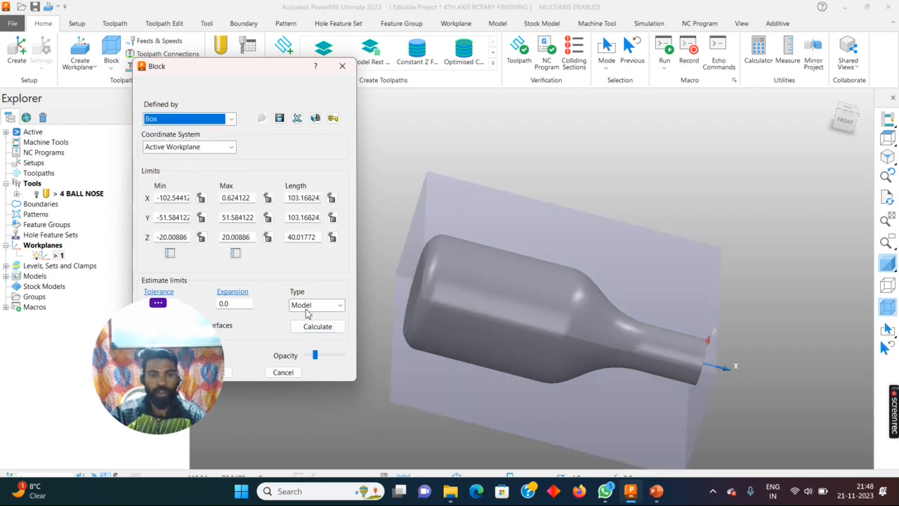
click(313, 330)
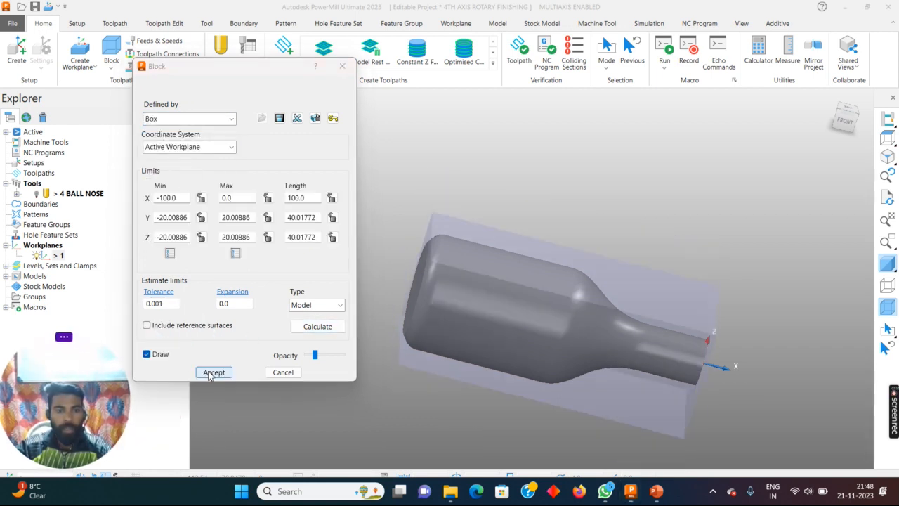
click(211, 372)
- Swap the axes of workplane 1 so Z points outward along the bottle's axis and X points up, and accept the edit
scroll(674, 312, up, 4)
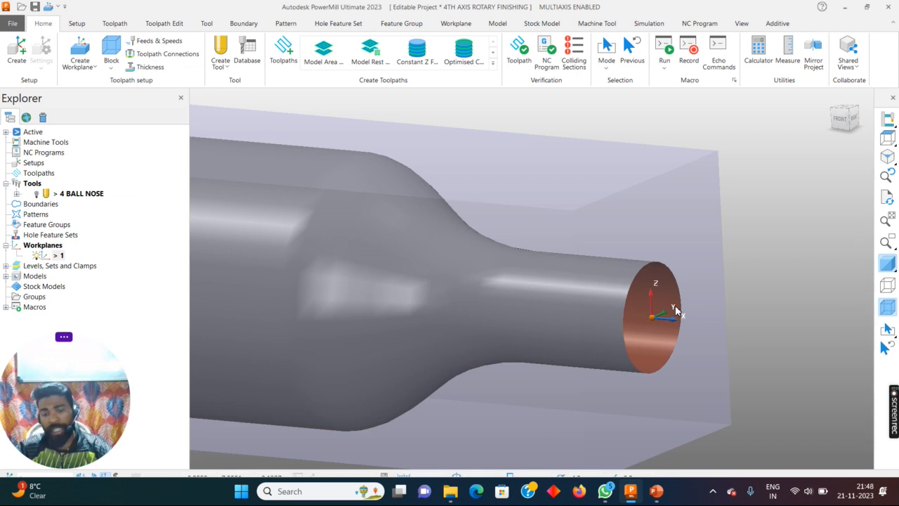
scroll(676, 311, down, 1)
scroll(674, 312, down, 3)
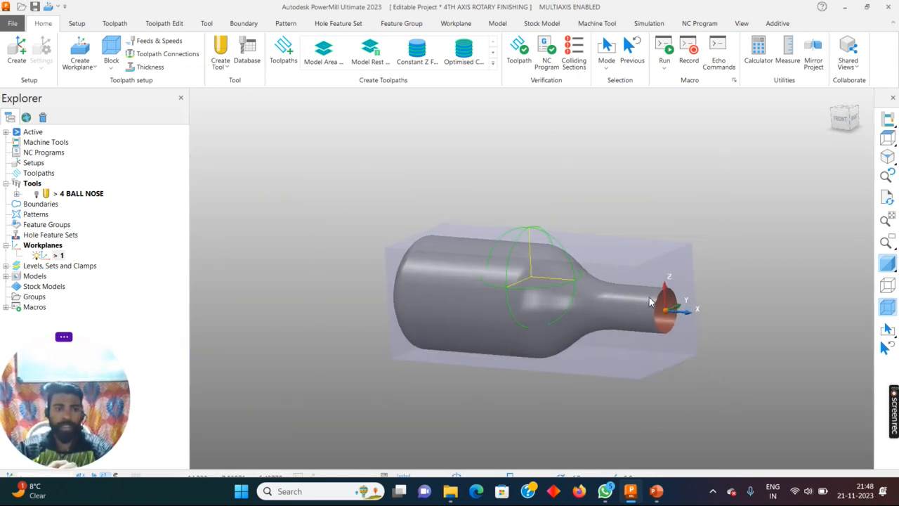
right_click(56, 256)
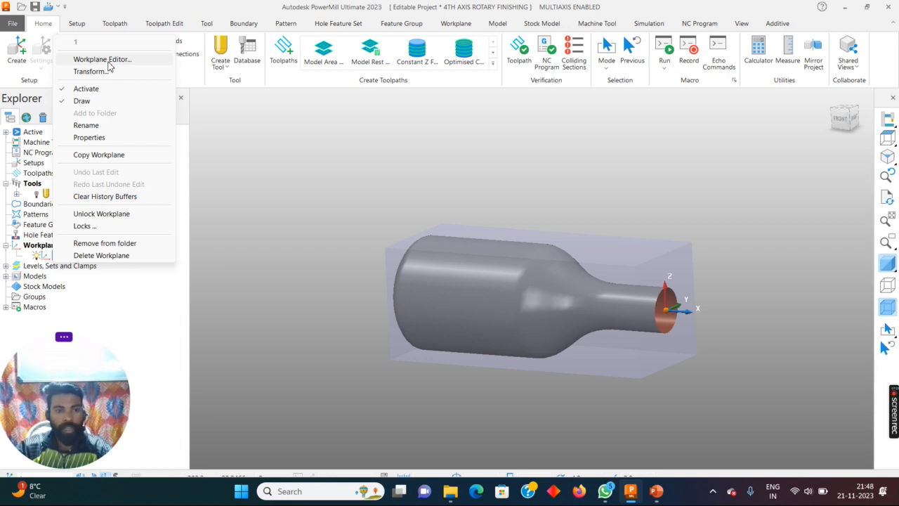
click(105, 59)
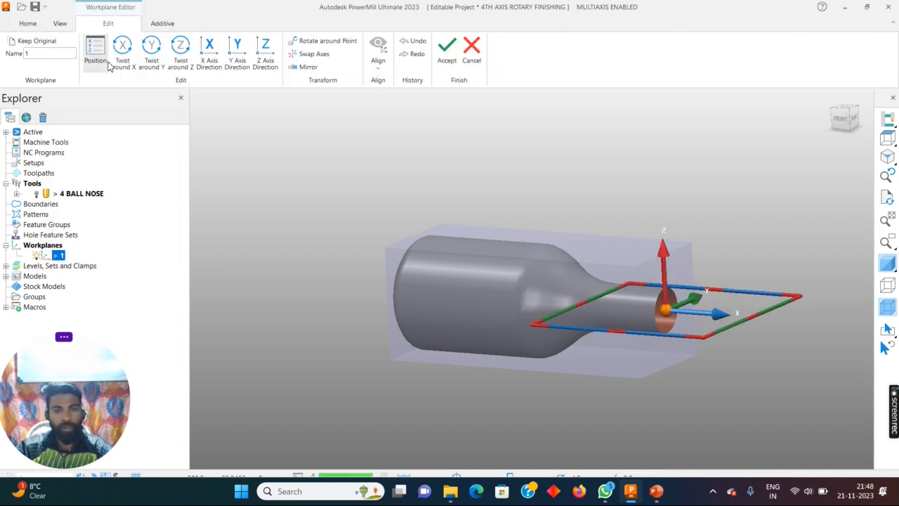
click(328, 56)
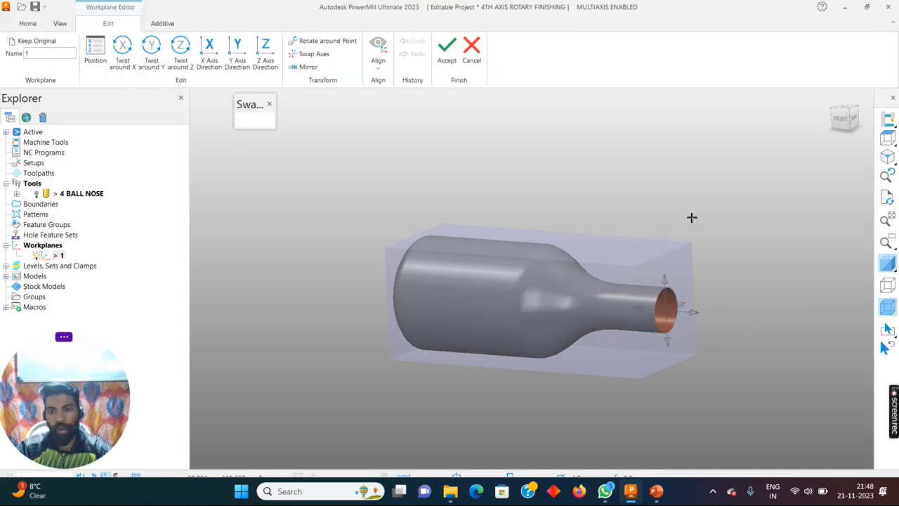
click(697, 314)
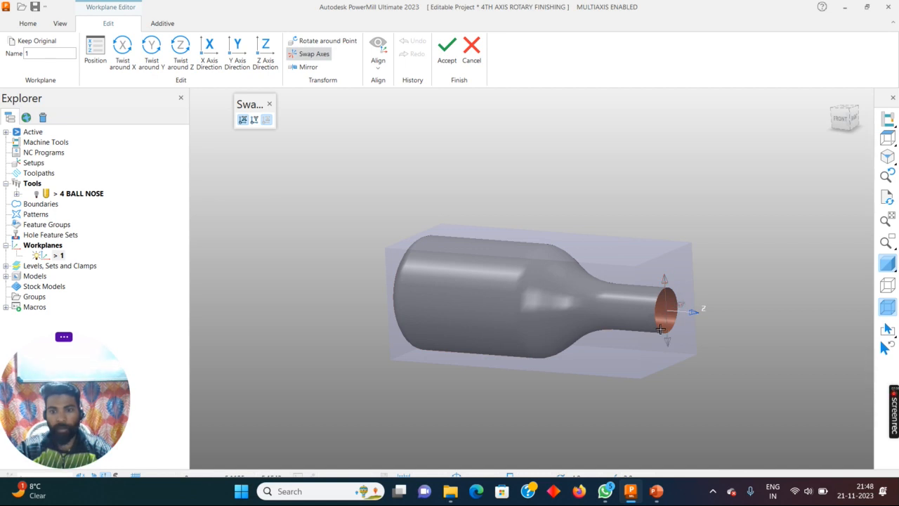
click(666, 288)
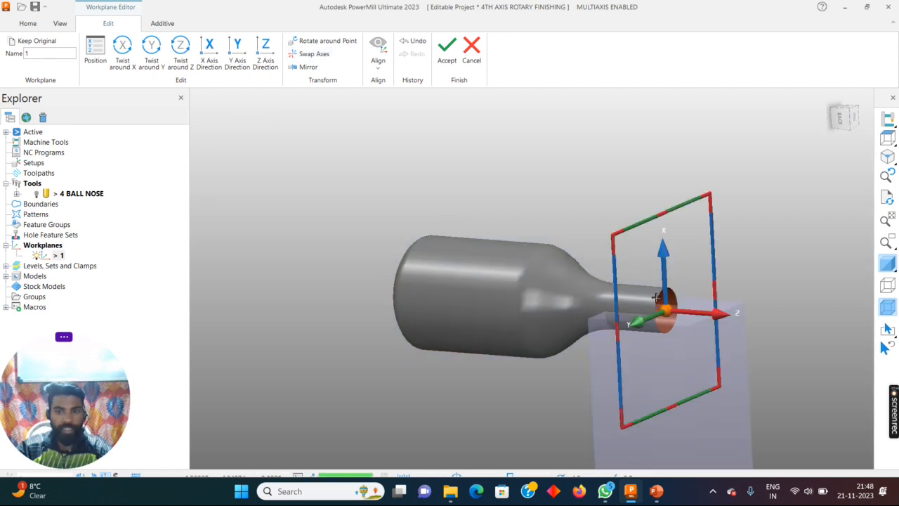
click(446, 50)
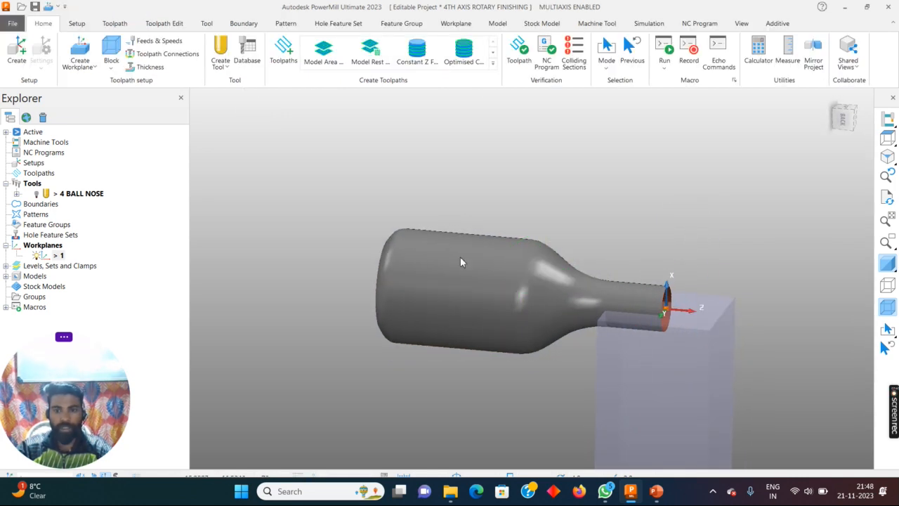
- Define the block as a Cylinder in the Active Workplane, calculate its limits from the model and accept it
click(111, 54)
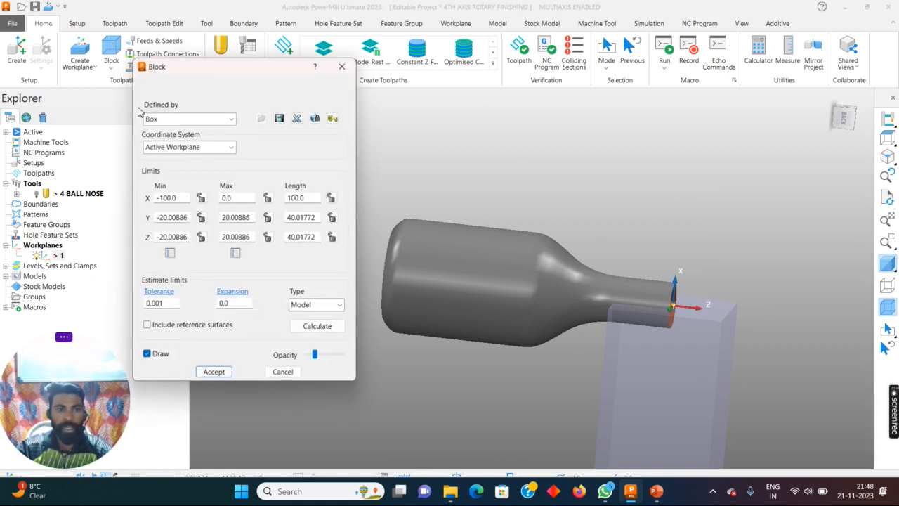
click(174, 121)
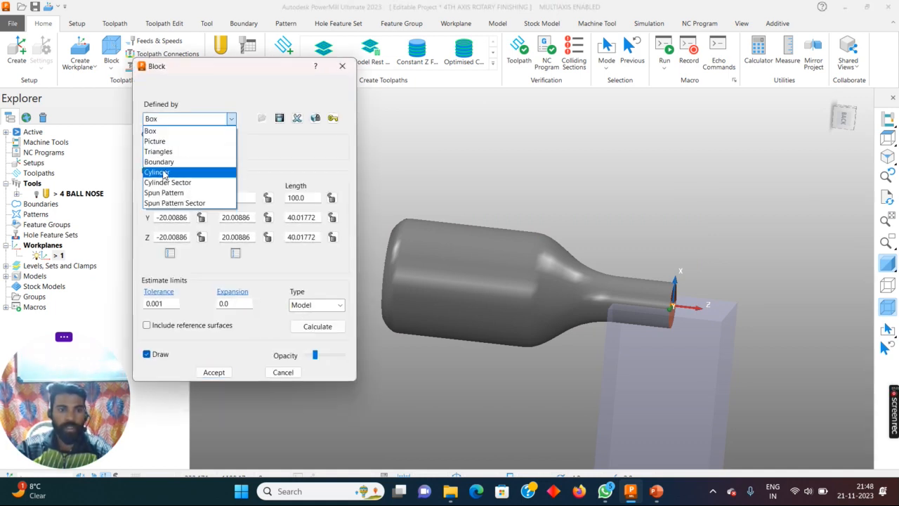
click(163, 171)
click(317, 328)
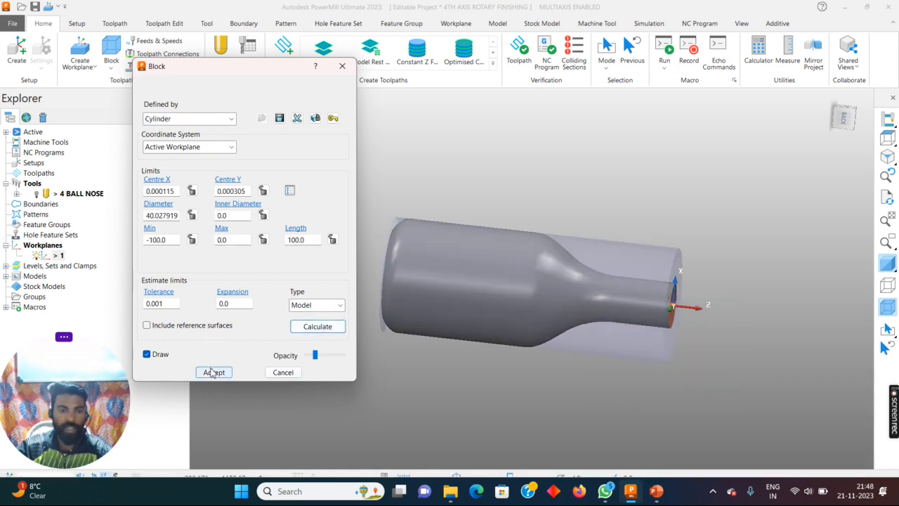
click(214, 372)
- Examine the fit of the cylindrical block and the workplane orientation around the bottle from above and from the side
middle_drag(516, 312, 333, 263)
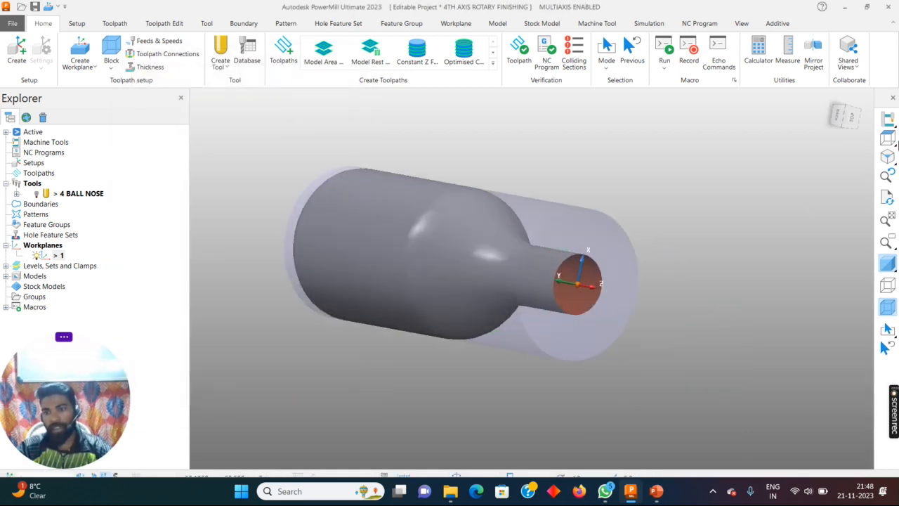
click(887, 138)
scroll(568, 234, up, 2)
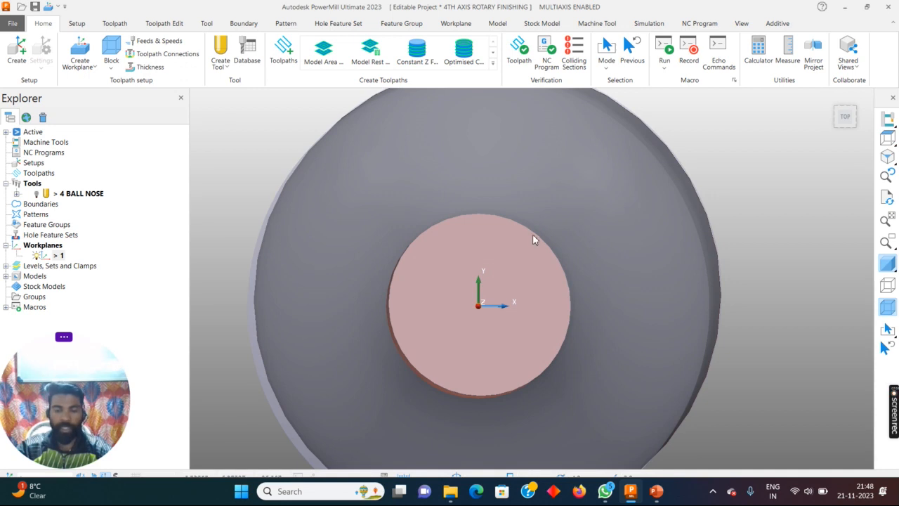
click(887, 139)
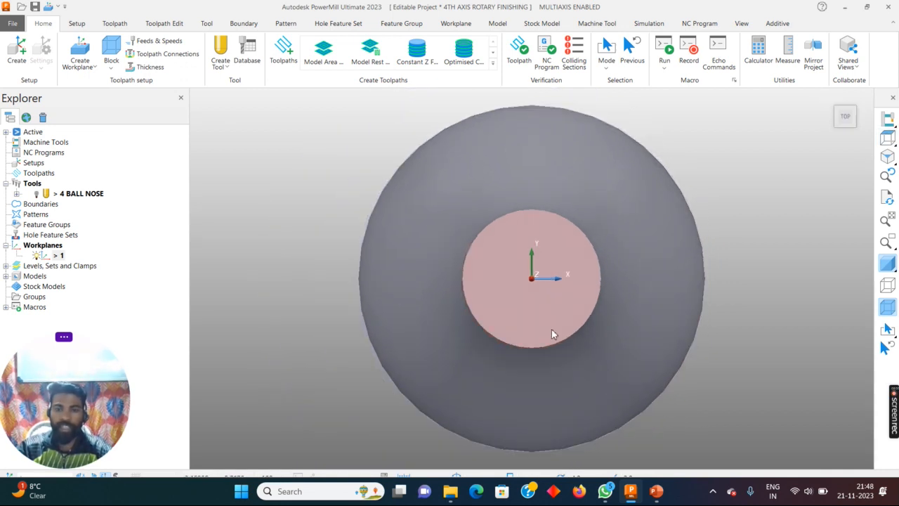
middle_drag(536, 259, 669, 249)
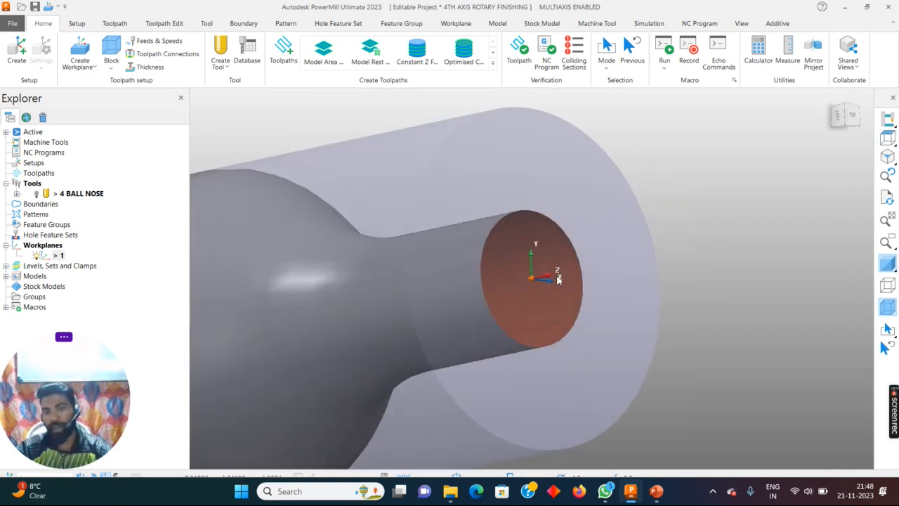
click(888, 138)
middle_drag(528, 283, 484, 260)
drag(122, 391, 159, 355)
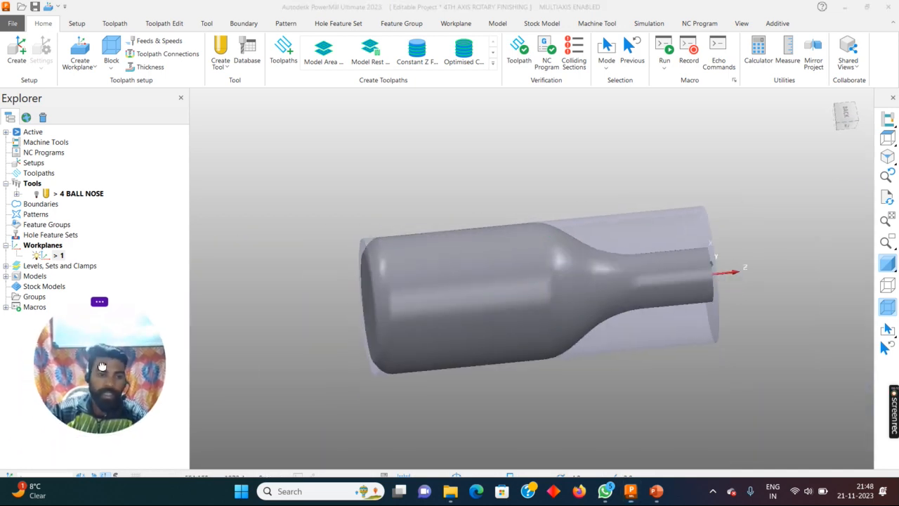
middle_drag(640, 306, 671, 272)
scroll(729, 274, up, 4)
scroll(729, 274, down, 3)
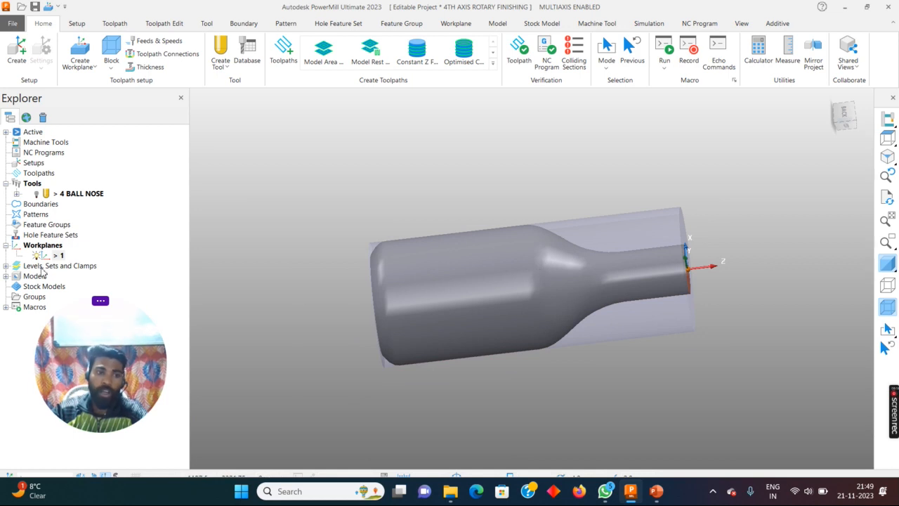
- Rename workplane 1 as FOR BLOCK ONLY
right_click(57, 256)
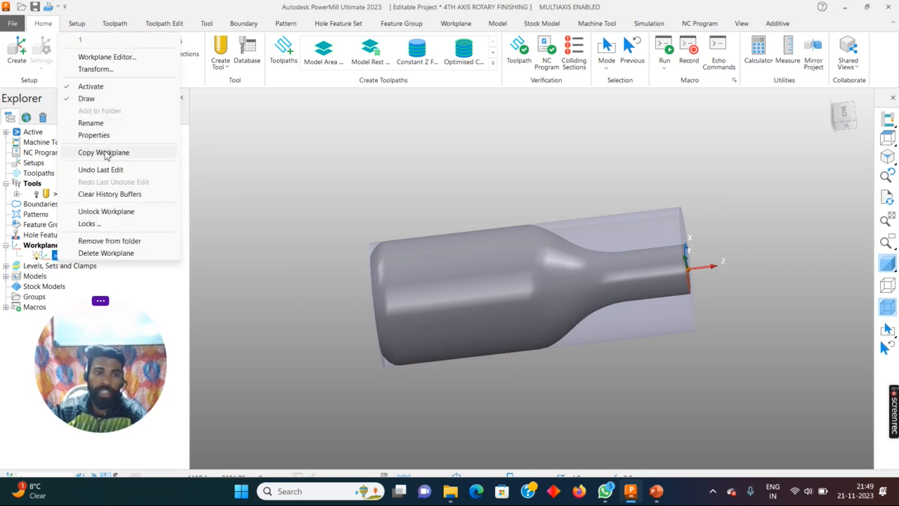
click(100, 123)
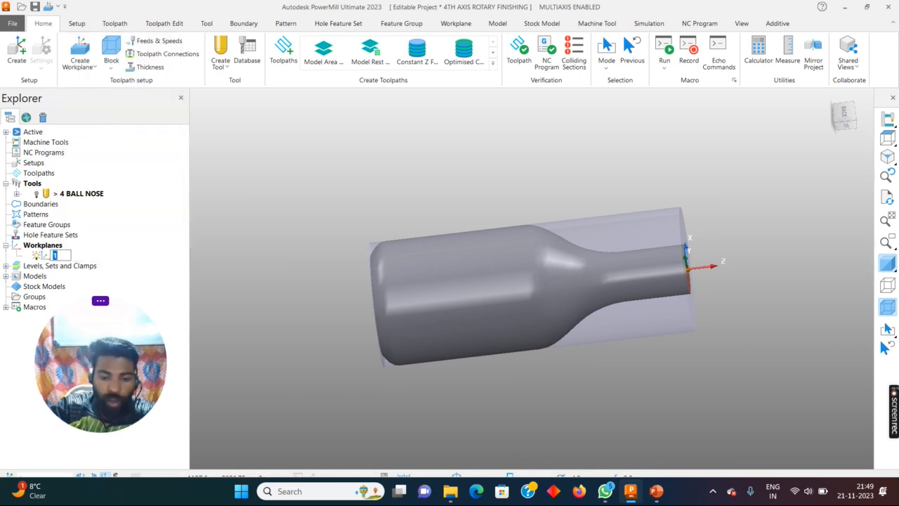
text(FOR)
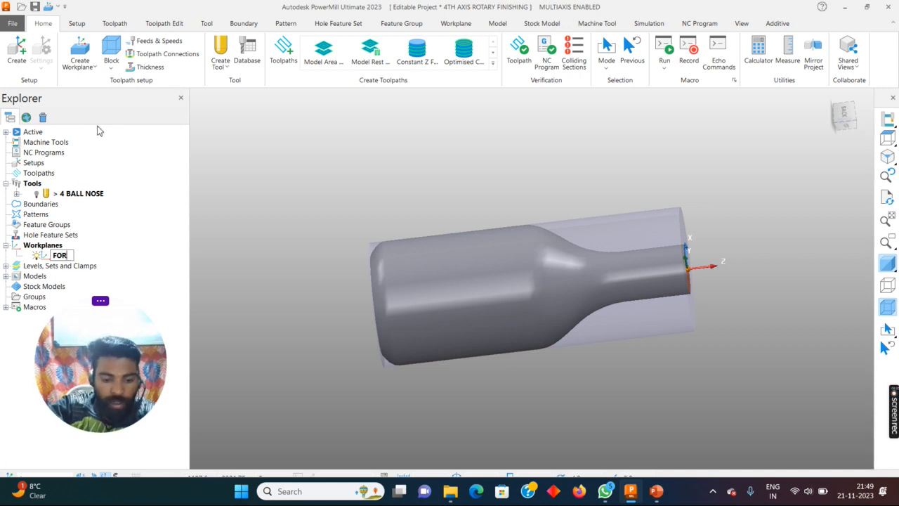
text( BLOCK ONLY)
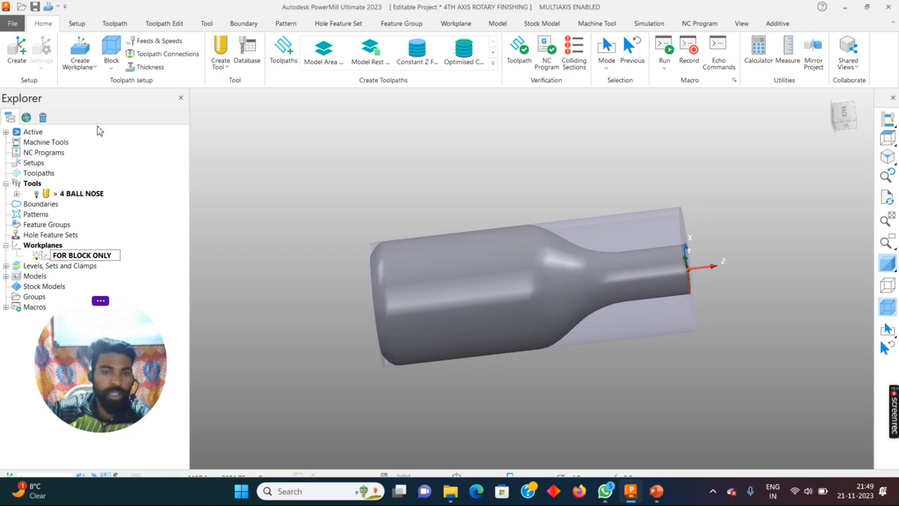
click(293, 162)
- Copy the FOR BLOCK ONLY workplane and activate the copy
middle_drag(446, 268, 642, 254)
scroll(457, 283, up, 2)
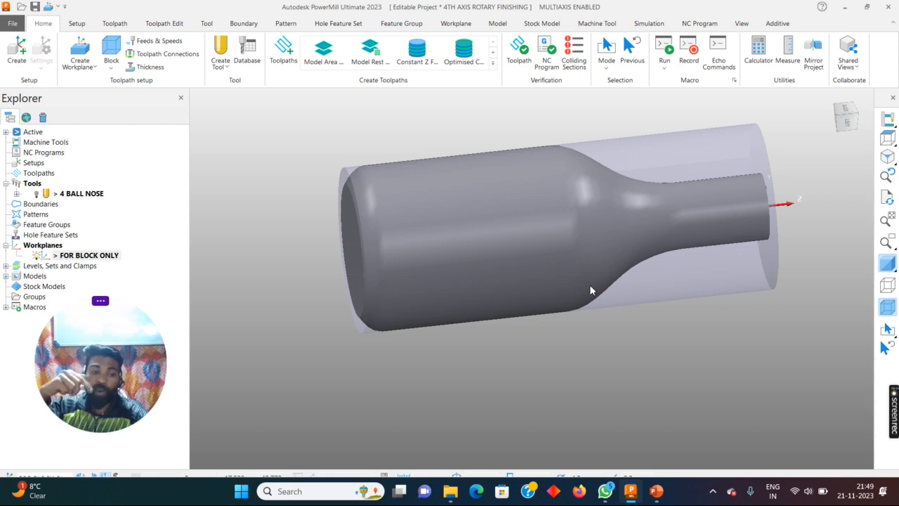
middle_drag(580, 283, 523, 277)
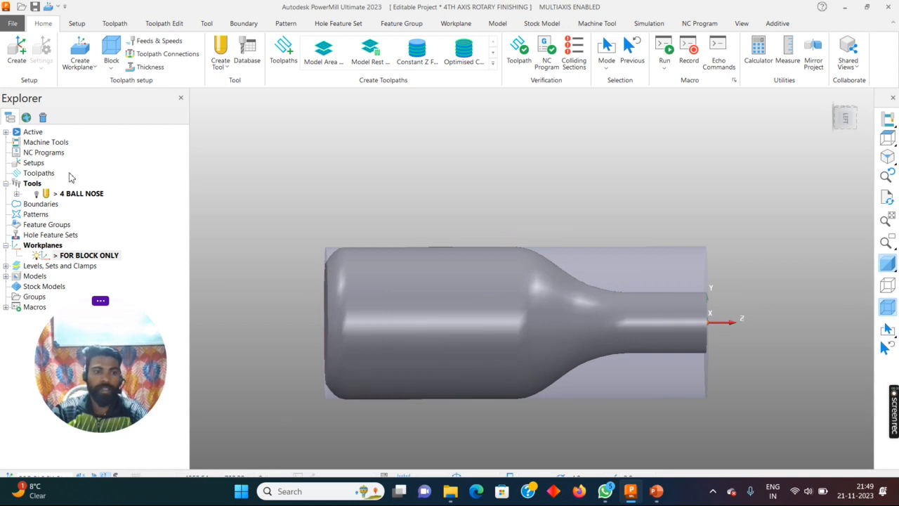
right_click(53, 258)
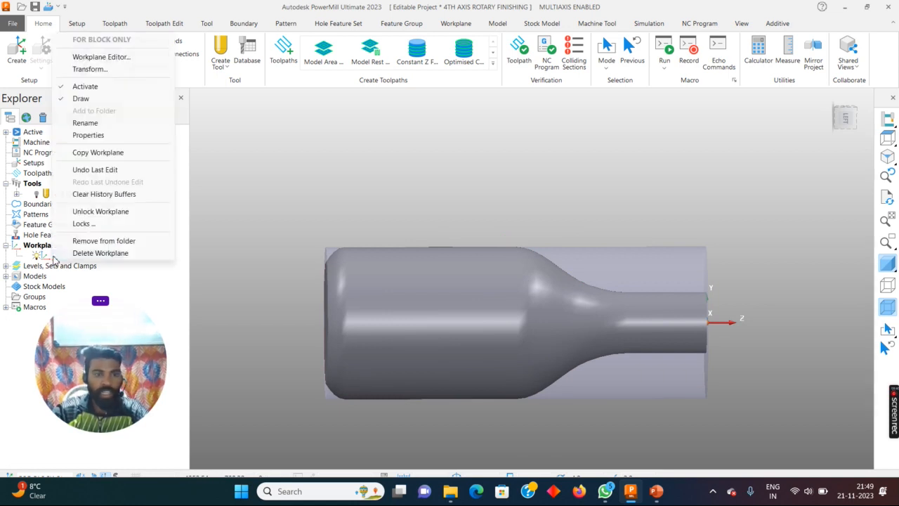
click(97, 152)
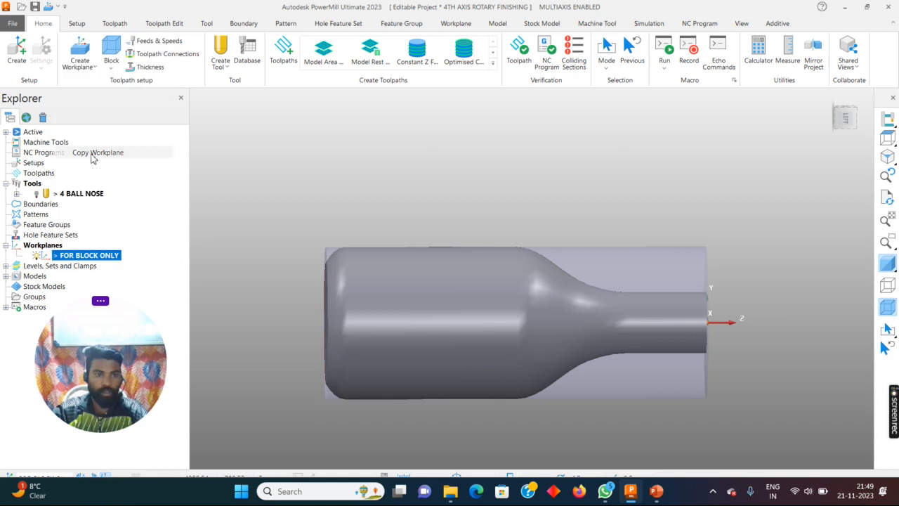
right_click(58, 265)
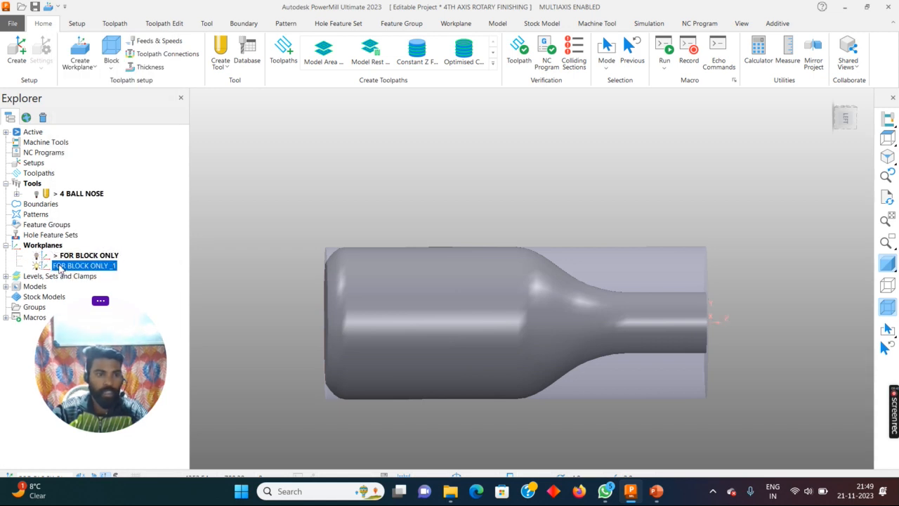
click(99, 105)
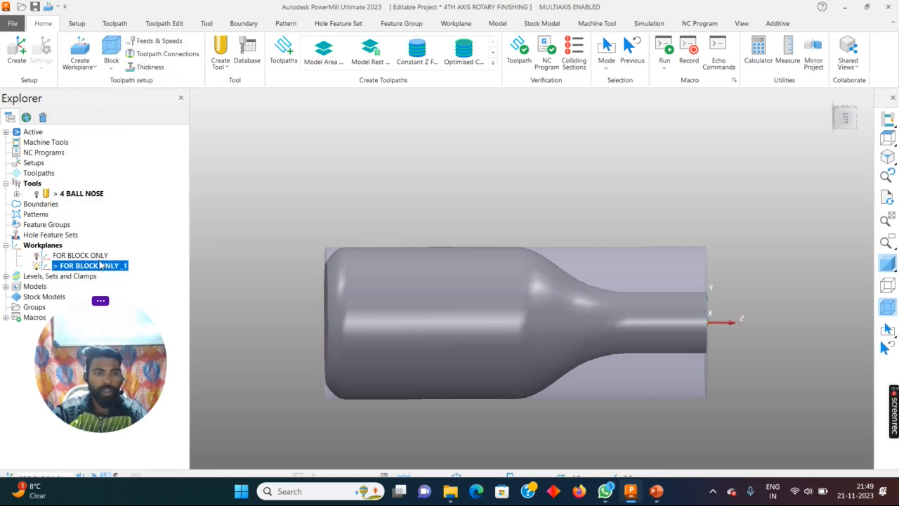
- Swap the axes of the copied workplane so Z points up and X points outward along the bottle's axis, and accept the edit
right_click(100, 270)
click(140, 66)
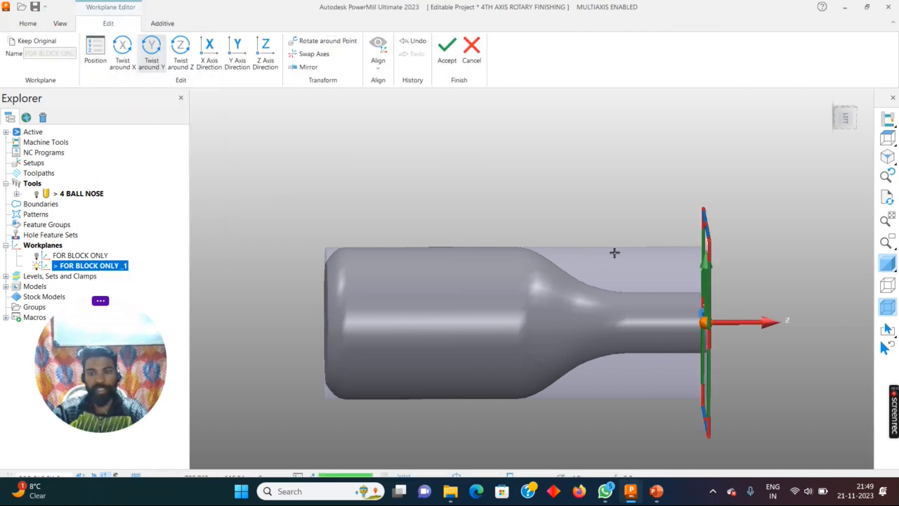
click(314, 54)
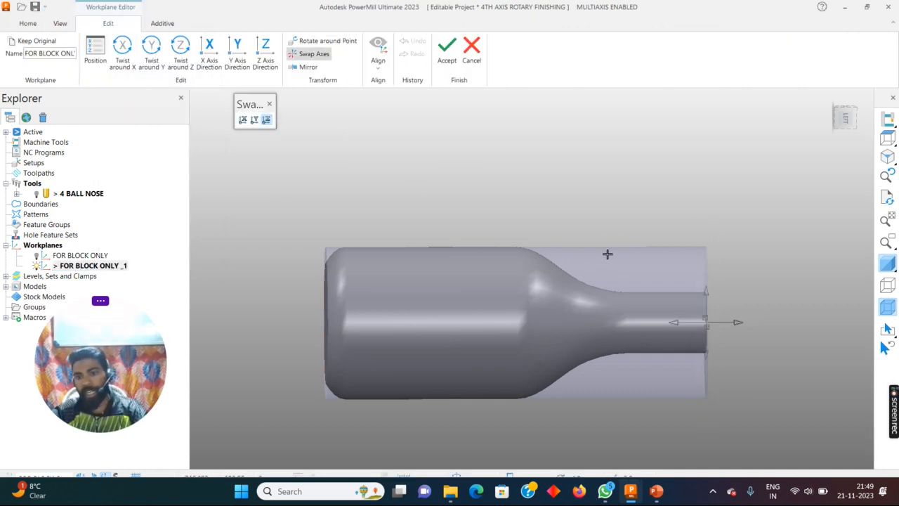
click(733, 309)
click(447, 49)
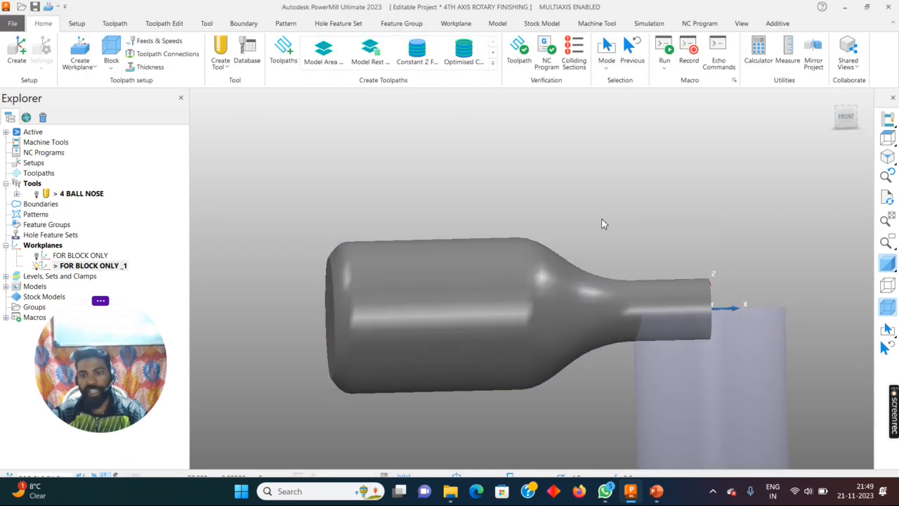
click(883, 309)
click(888, 309)
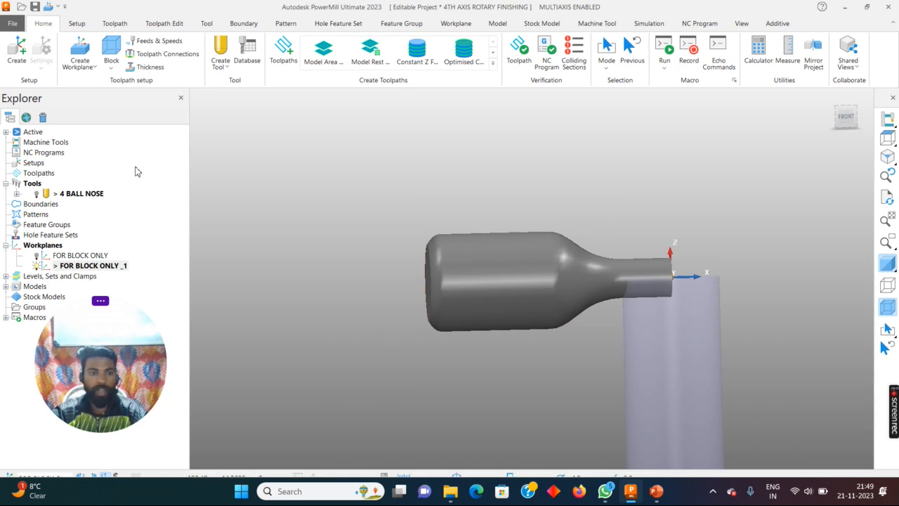
- Rename the copied workplane as FOR MACHINING
click(104, 266)
click(113, 266)
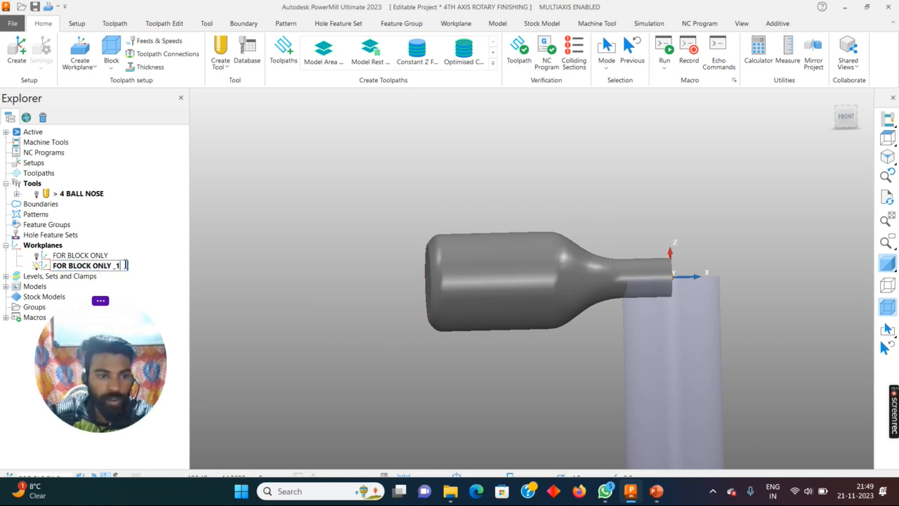
key(shift+Left)
key(shift+Left)
key(shift+Left)
key(shift+Left)
key(shift+Left)
key(shift+Left)
key(shift+Left)
key(shift+Left)
key(shift+Left)
key(shift+Left)
key(shift+Left)
key(shift+Left)
key(shift+Left)
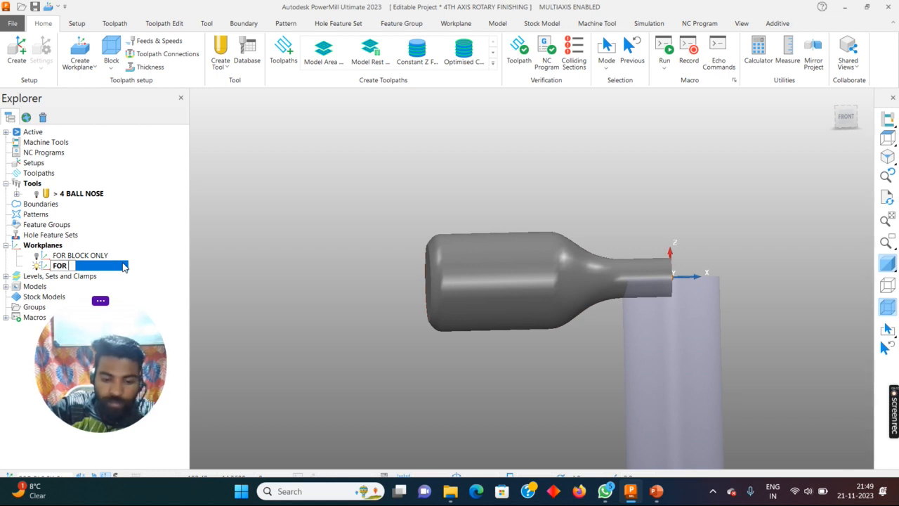
text(MAC)
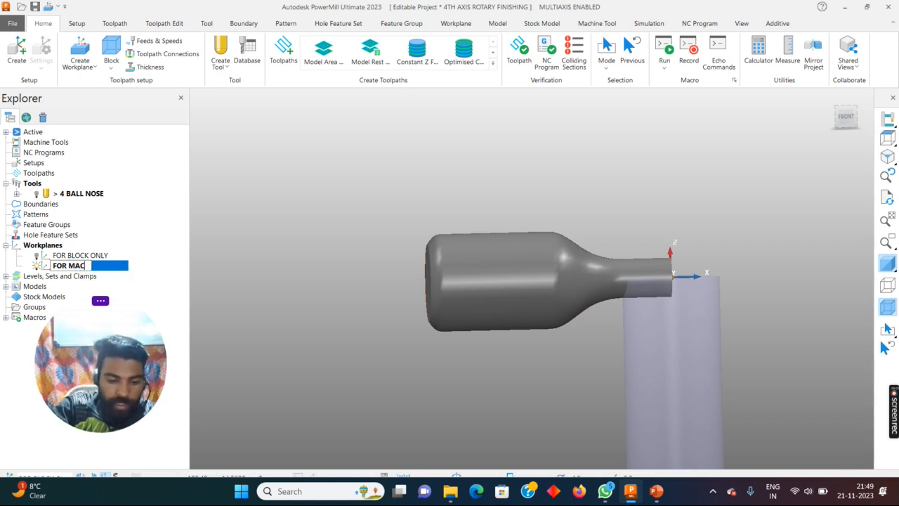
text(HINING)
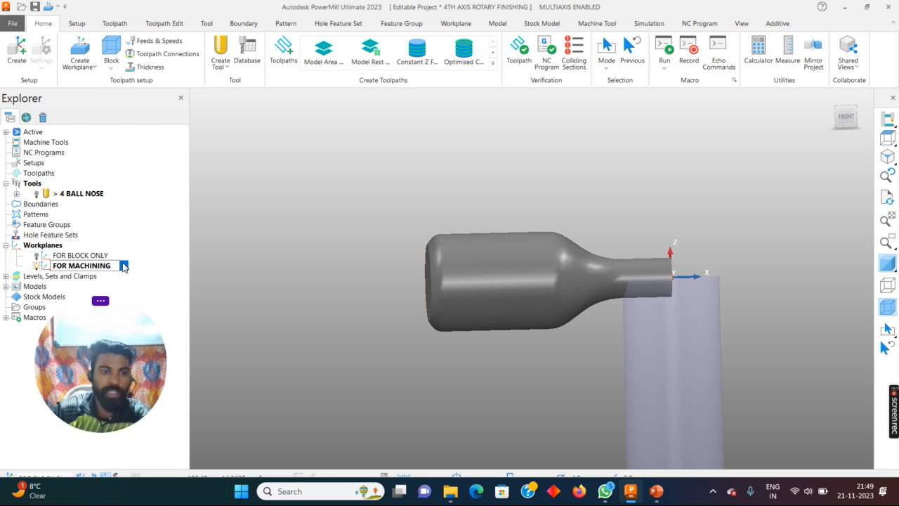
- Confirm the FOR MACHINING name, activate the FOR BLOCK ONLY workplane and hide the FOR MACHINING workplane
key(Return)
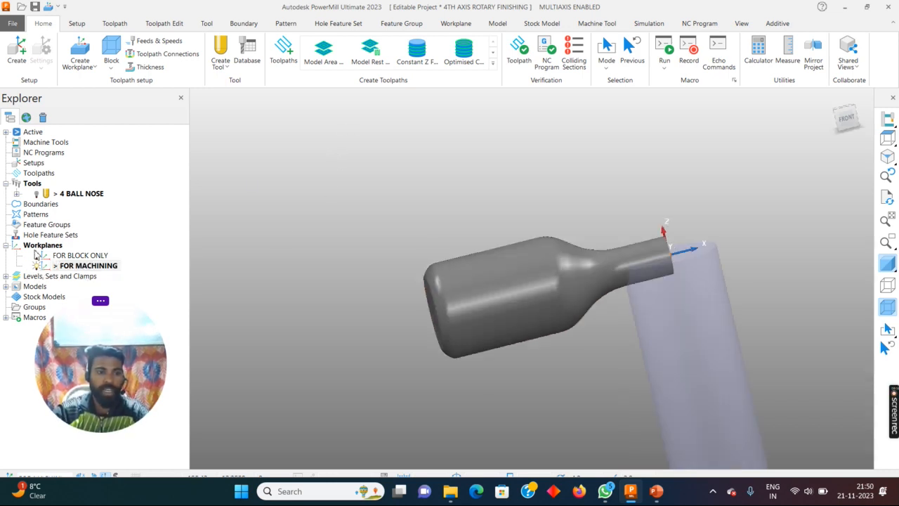
right_click(48, 257)
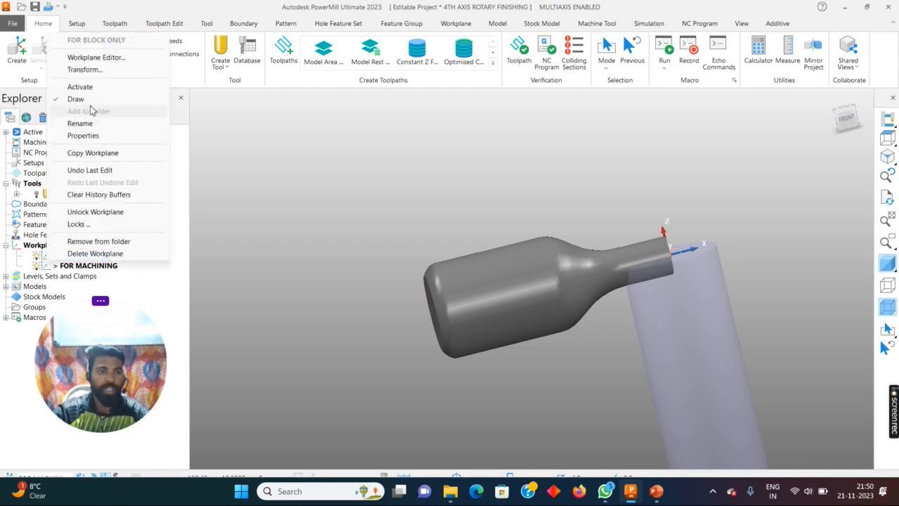
click(79, 86)
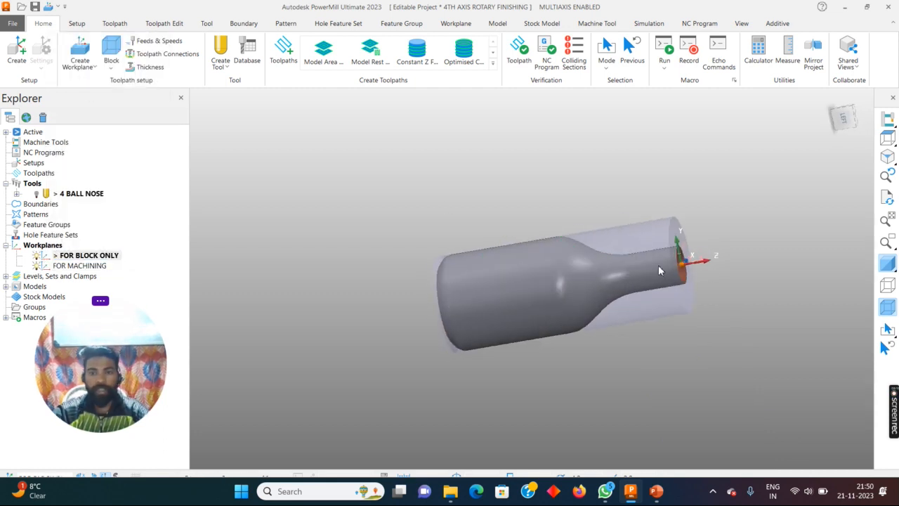
click(36, 266)
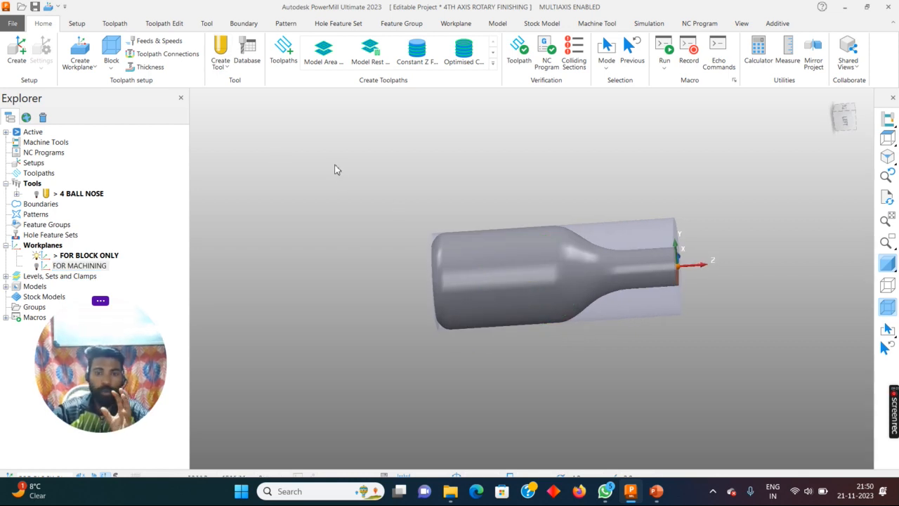
- Define the cylindrical block from the named workplane FOR BLOCK ONLY, calculate its limits from the model and accept it
click(111, 65)
click(107, 99)
click(181, 147)
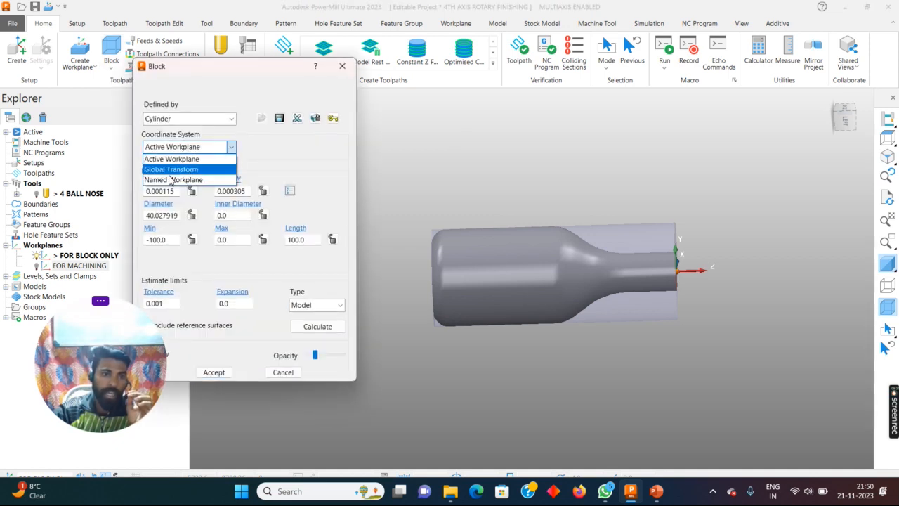
click(173, 180)
click(266, 149)
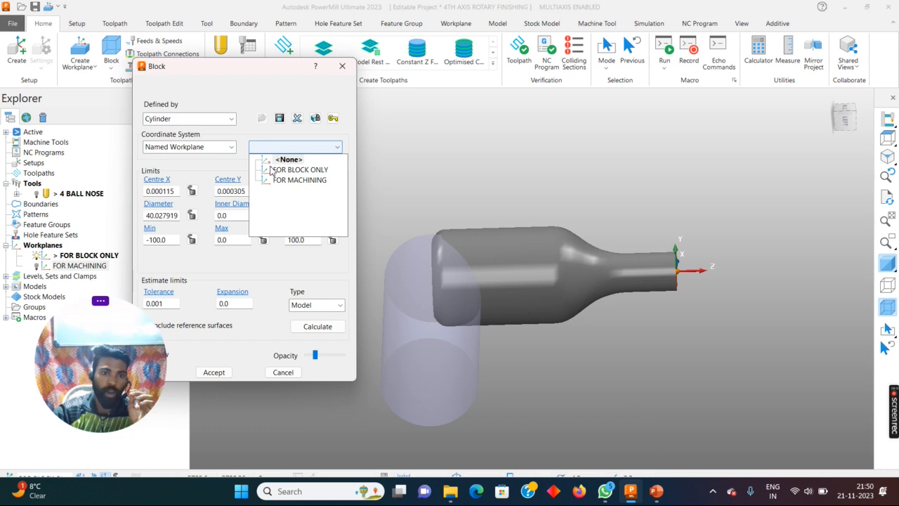
click(299, 169)
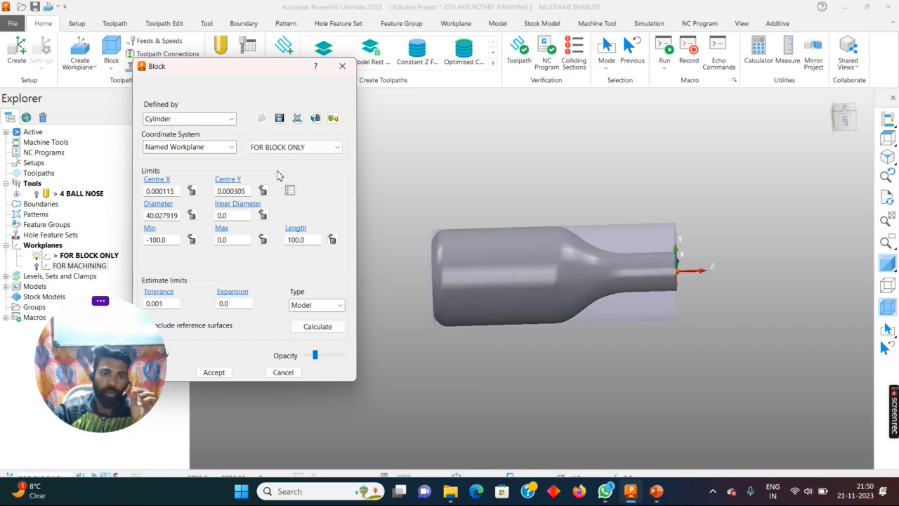
click(317, 327)
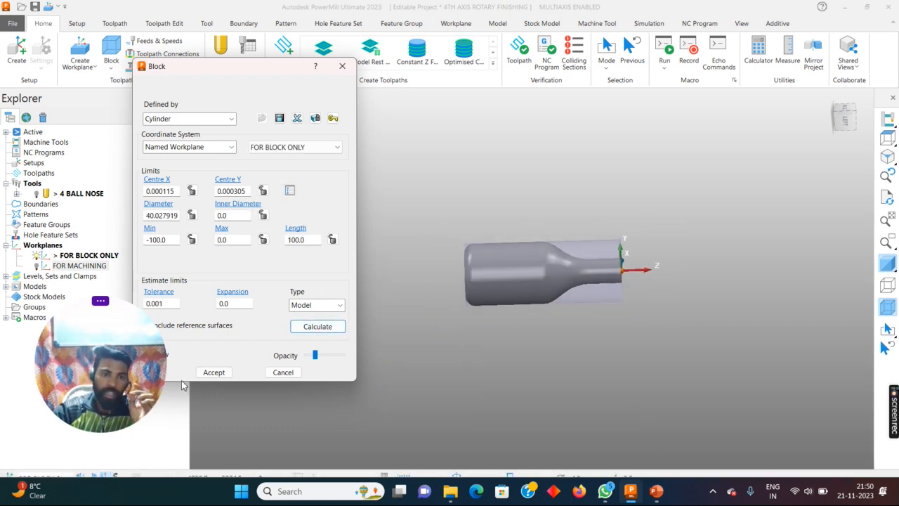
click(214, 373)
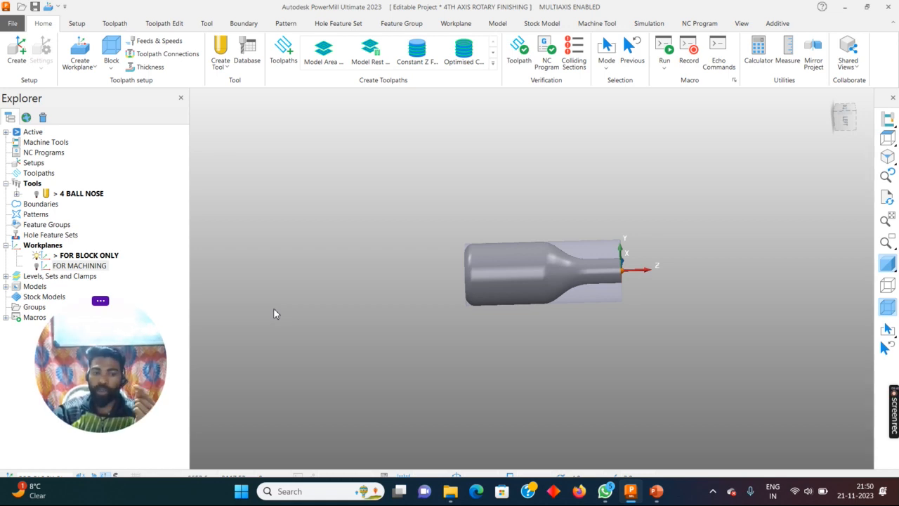
- Hide the FOR BLOCK ONLY workplane, then show and activate the FOR MACHINING workplane
click(887, 138)
middle_drag(512, 242, 645, 281)
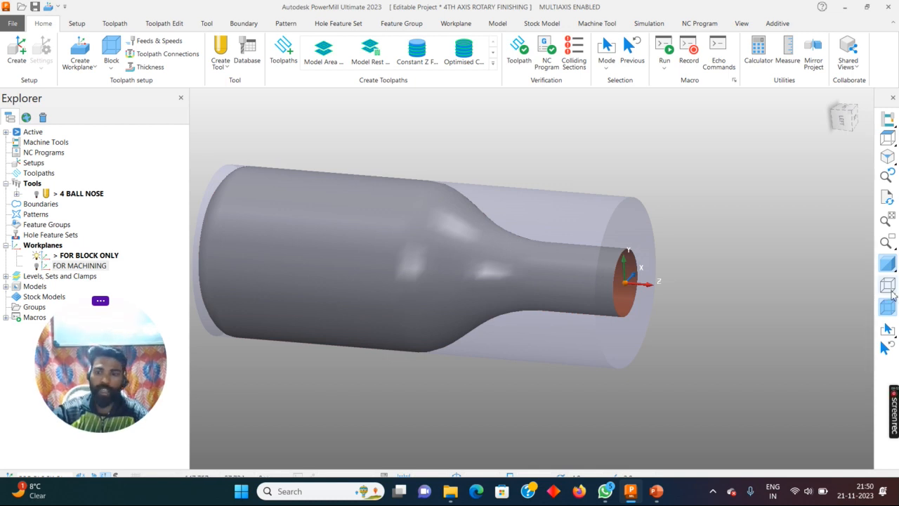
click(36, 255)
right_click(55, 268)
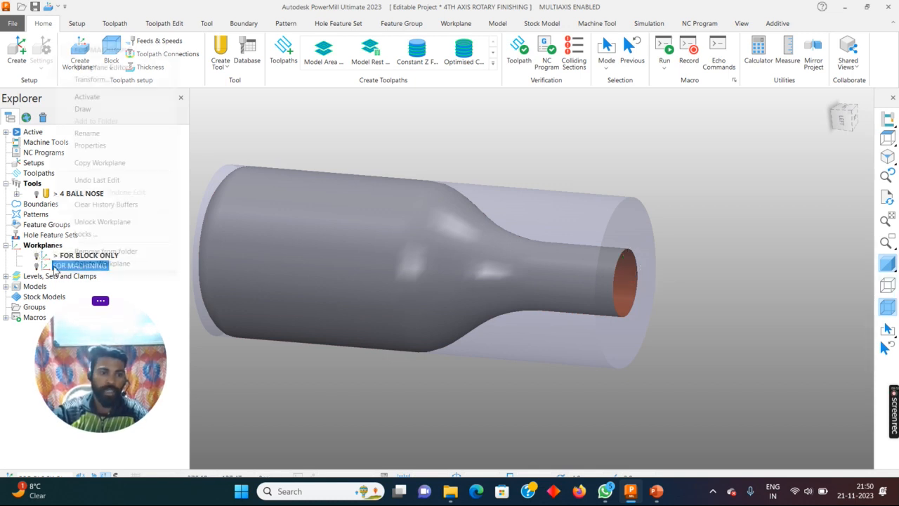
click(36, 267)
right_click(56, 266)
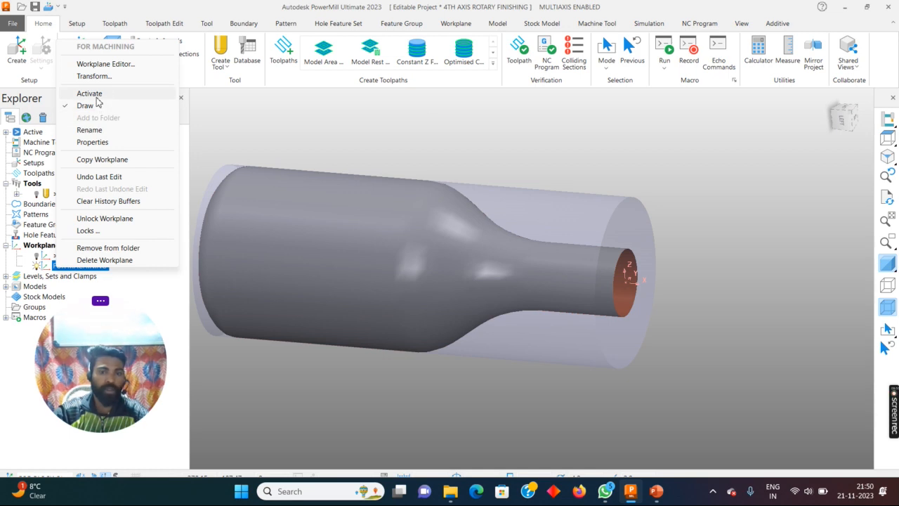
click(89, 93)
- Inspect the block and the machining workplane around the bottle from the top and at an angle
click(888, 137)
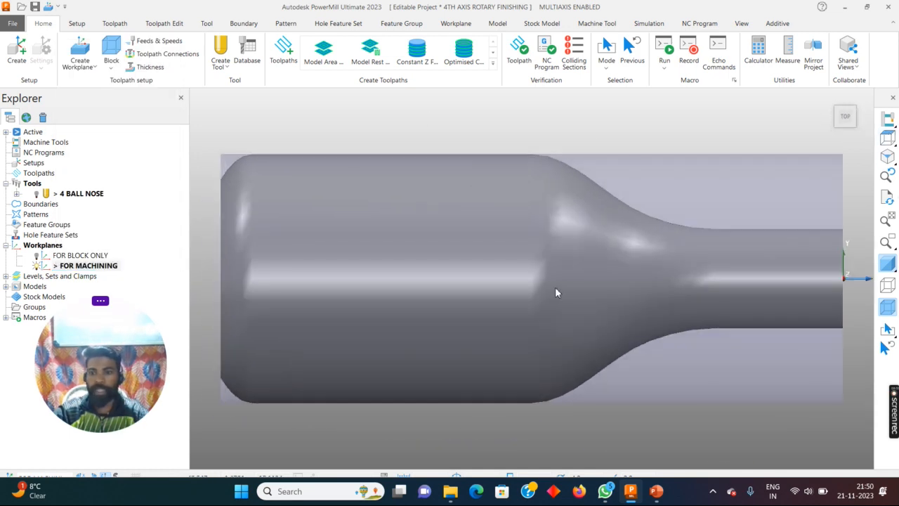
scroll(526, 287, down, 1)
middle_drag(525, 287, 587, 202)
scroll(519, 263, down, 2)
middle_drag(488, 263, 483, 265)
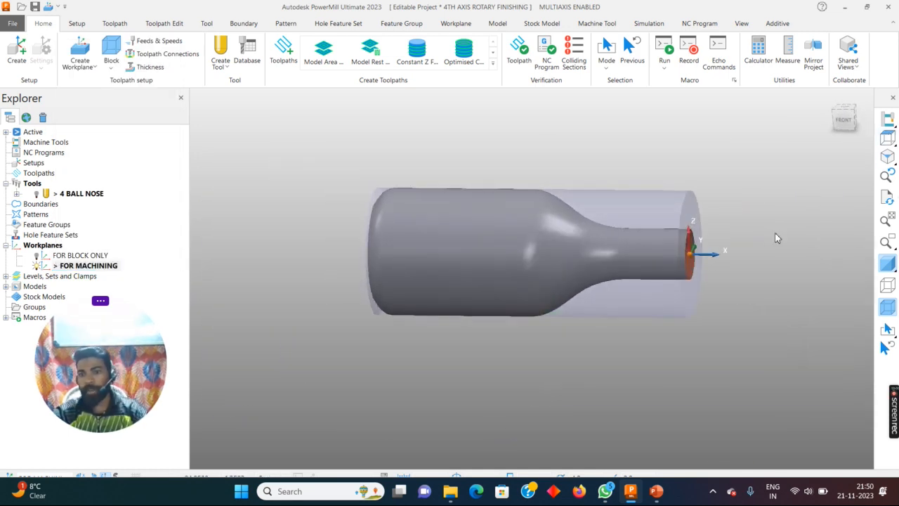
click(888, 137)
scroll(515, 244, down, 2)
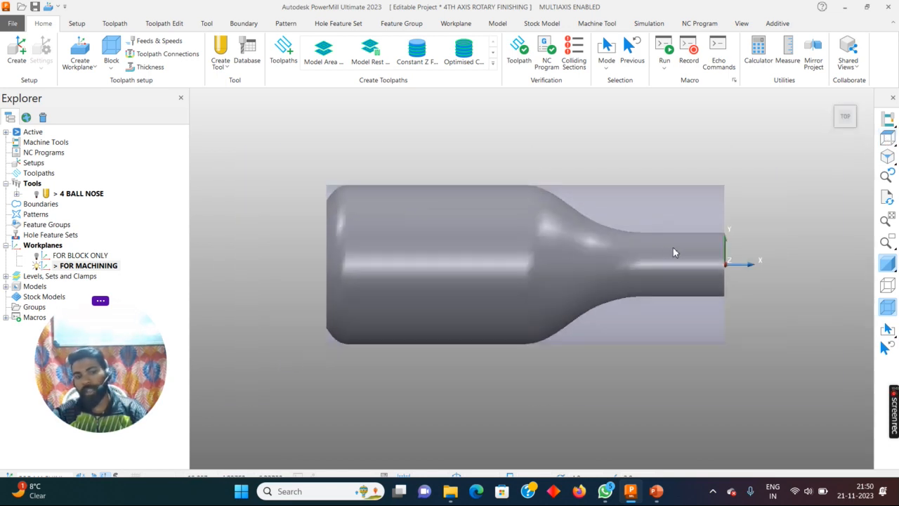
middle_drag(690, 272, 762, 260)
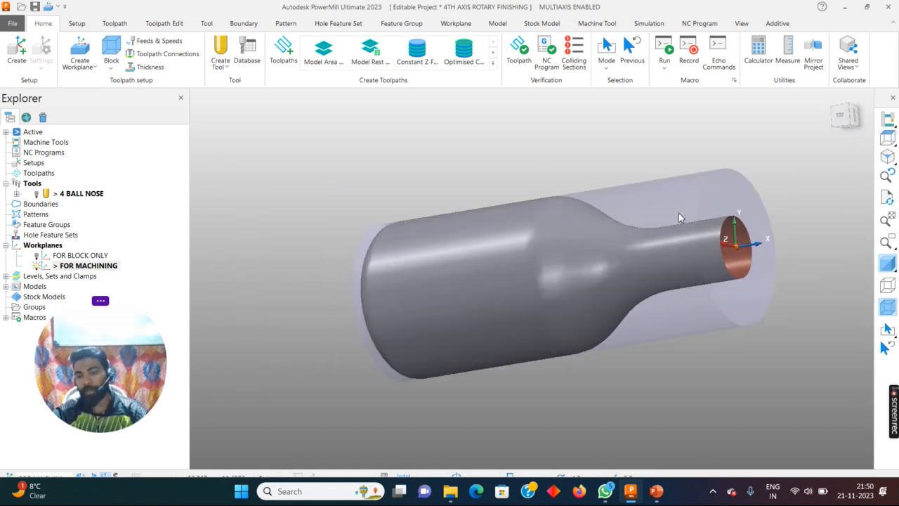
middle_drag(600, 226, 580, 218)
- Check which named workplane defines the cylindrical block, and accept the block settings without changes
click(110, 64)
click(125, 92)
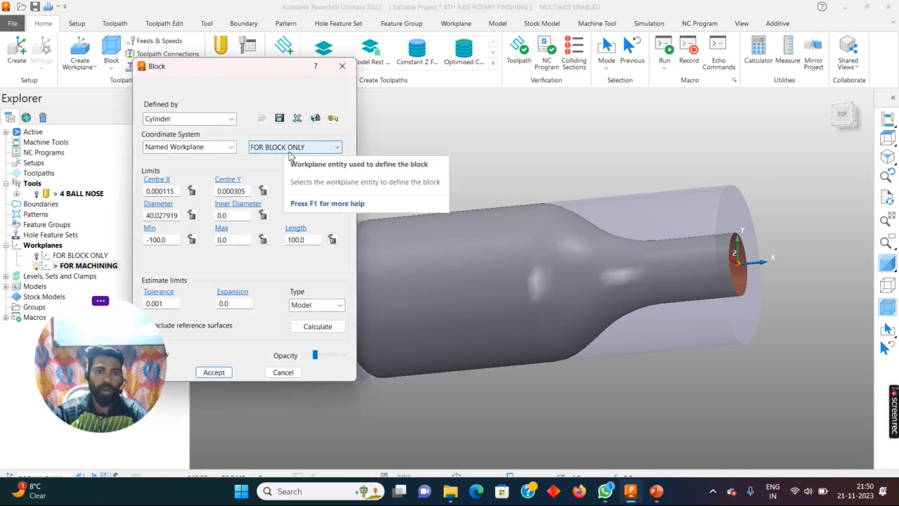
click(213, 372)
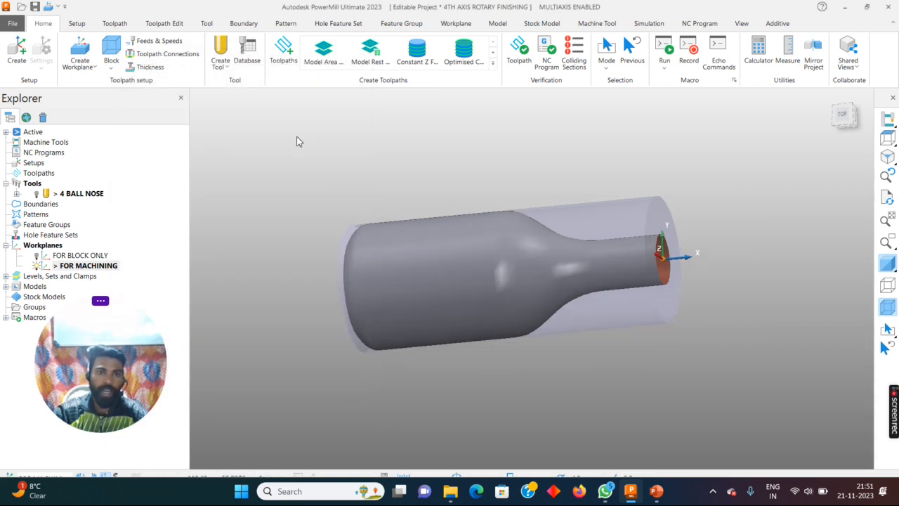
- Create a new toolpath with the Rotary Finishing strategy from the Finishing category
click(281, 53)
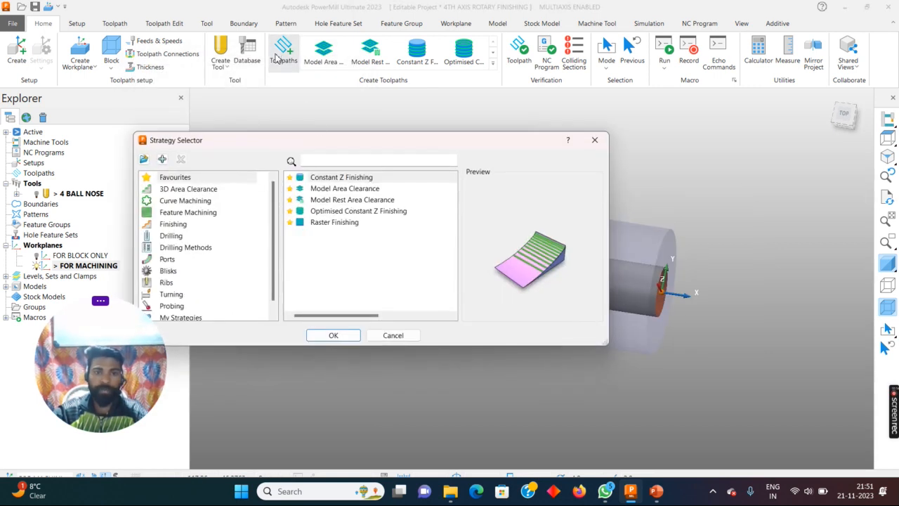
drag(333, 140, 370, 88)
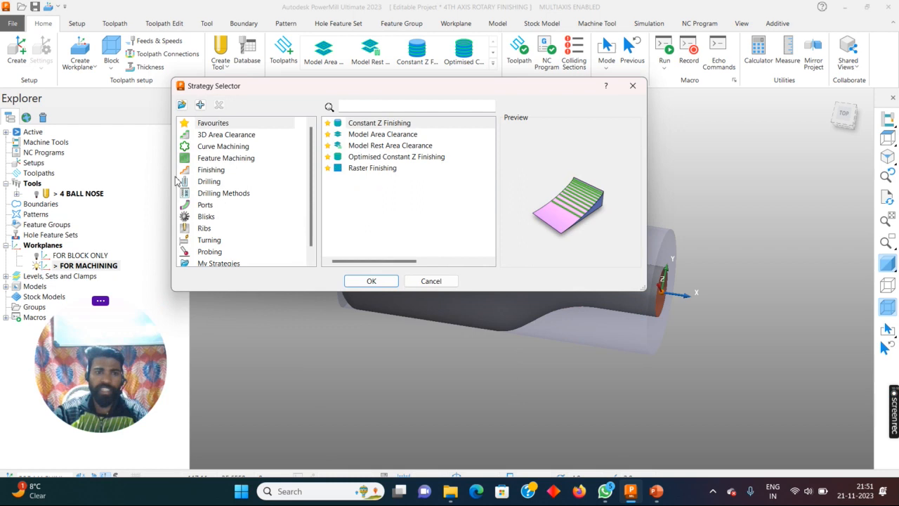
click(216, 172)
scroll(364, 204, down, 2)
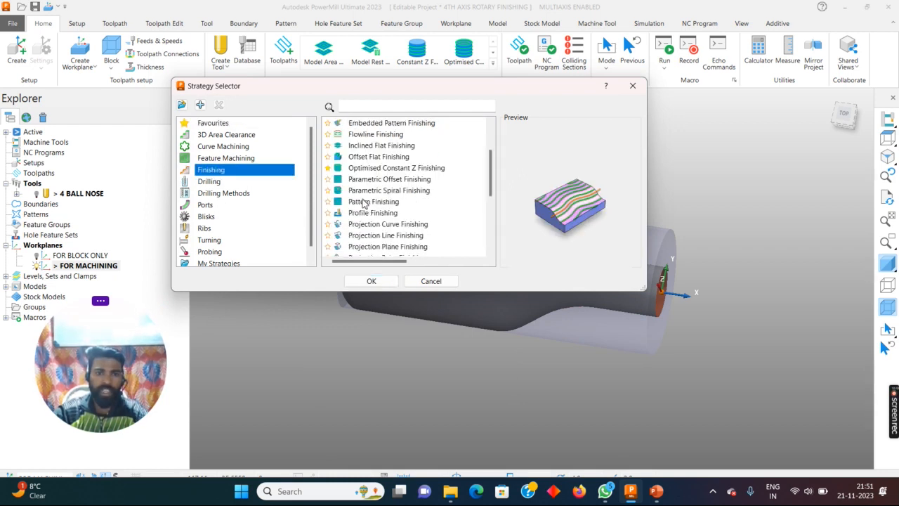
scroll(380, 218, down, 1)
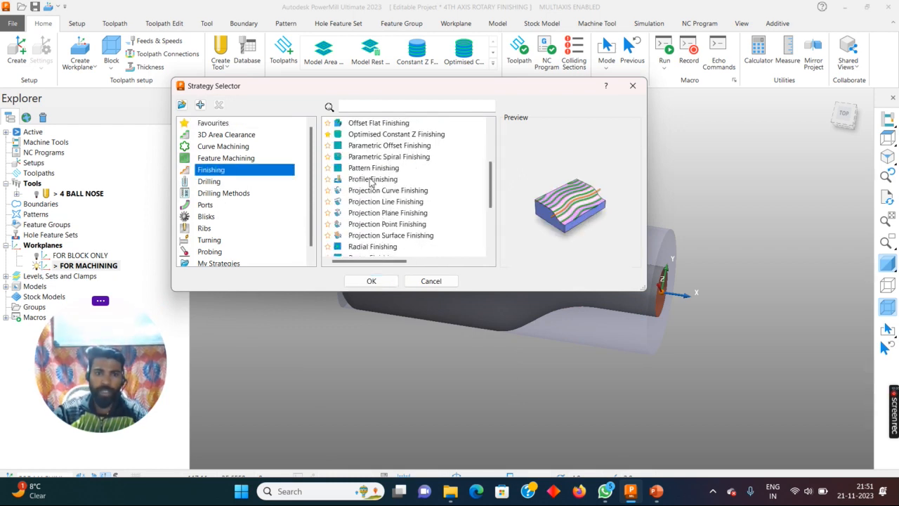
scroll(371, 189, down, 2)
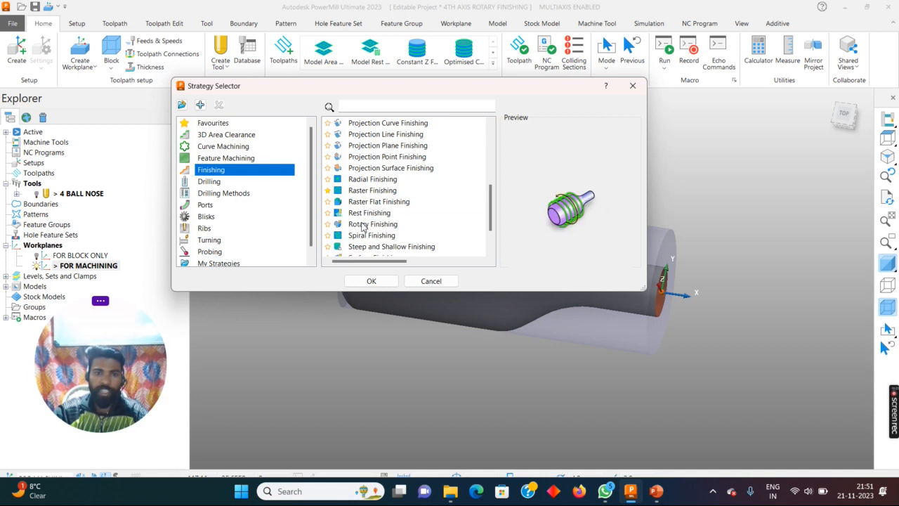
click(367, 224)
click(378, 281)
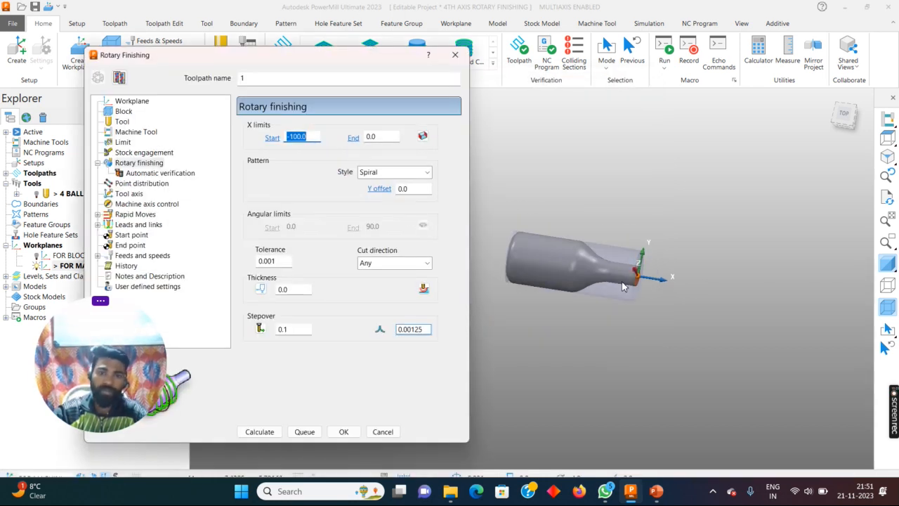
- Name the rotary finishing toolpath 4BALL NOSE CUTTER
drag(270, 56, 337, 28)
scroll(566, 281, up, 3)
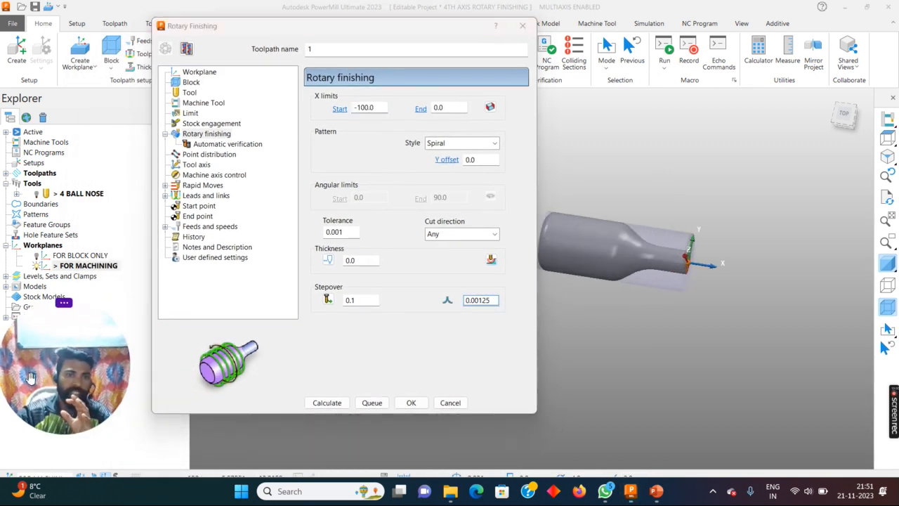
drag(323, 26, 287, 35)
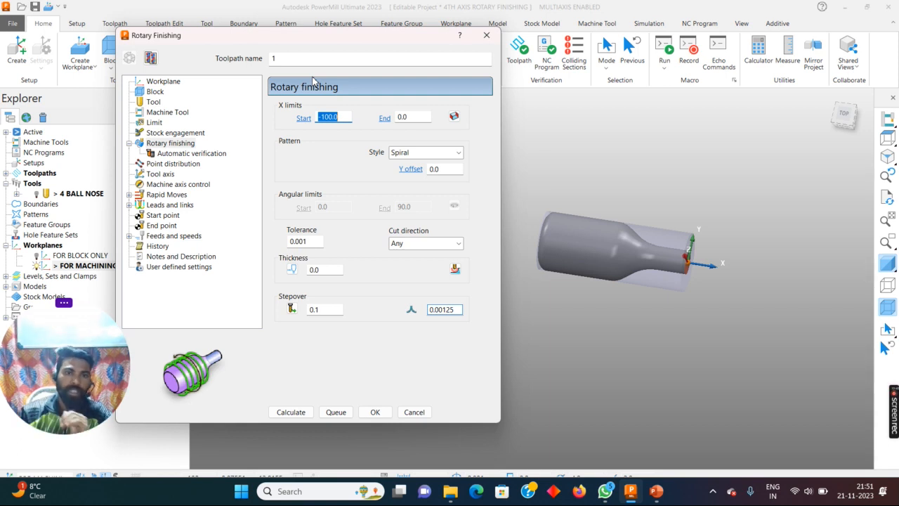
click(285, 60)
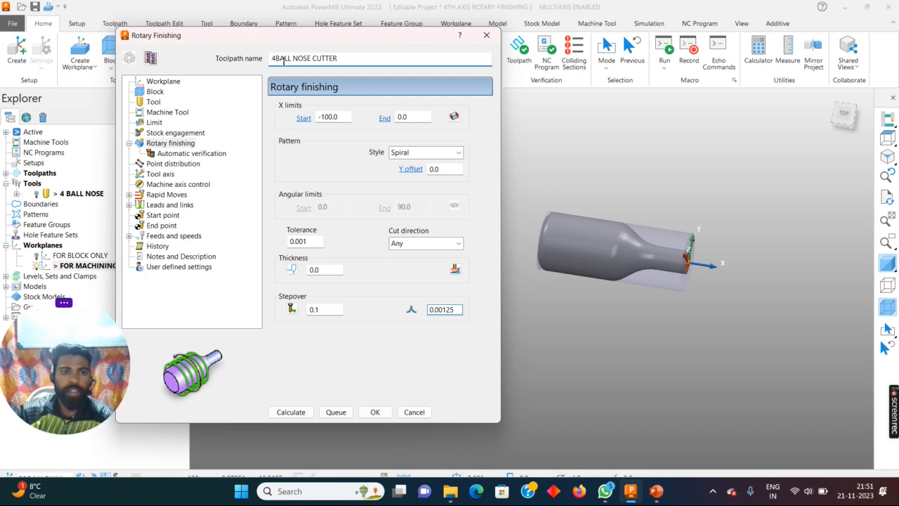
- Set the rapid moves safe area to the FOR MACHINING workplane and calculate the rapid and plunge heights
click(156, 81)
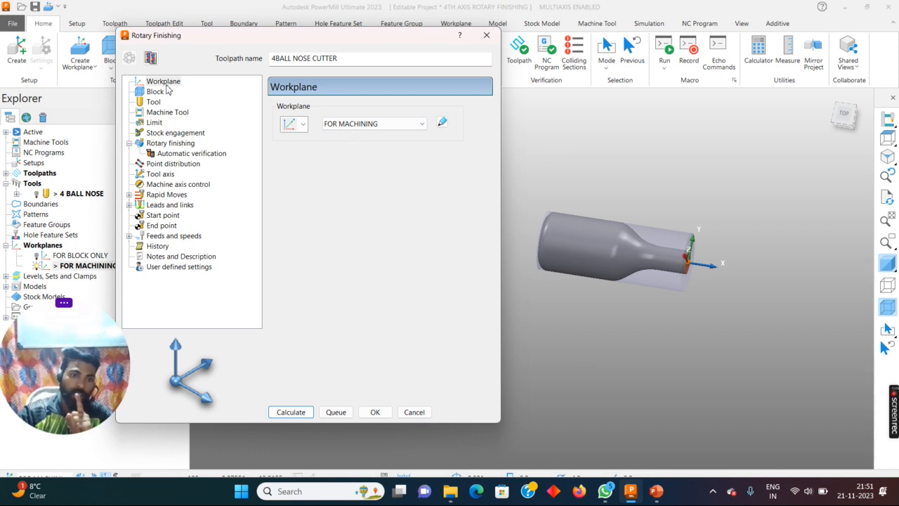
click(159, 196)
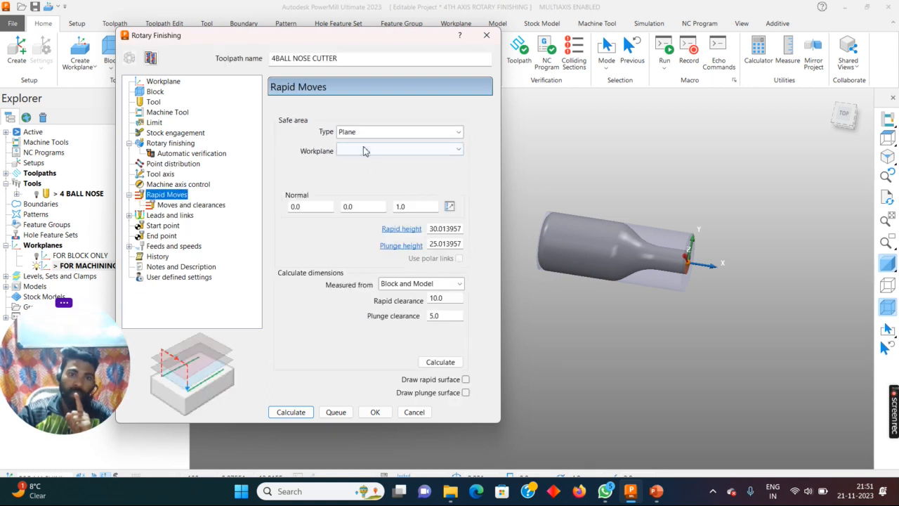
click(393, 149)
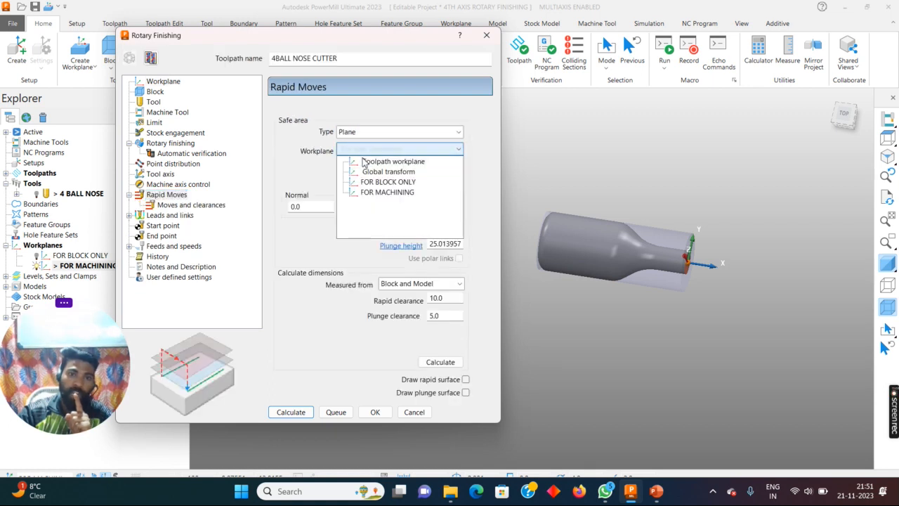
click(372, 192)
click(435, 364)
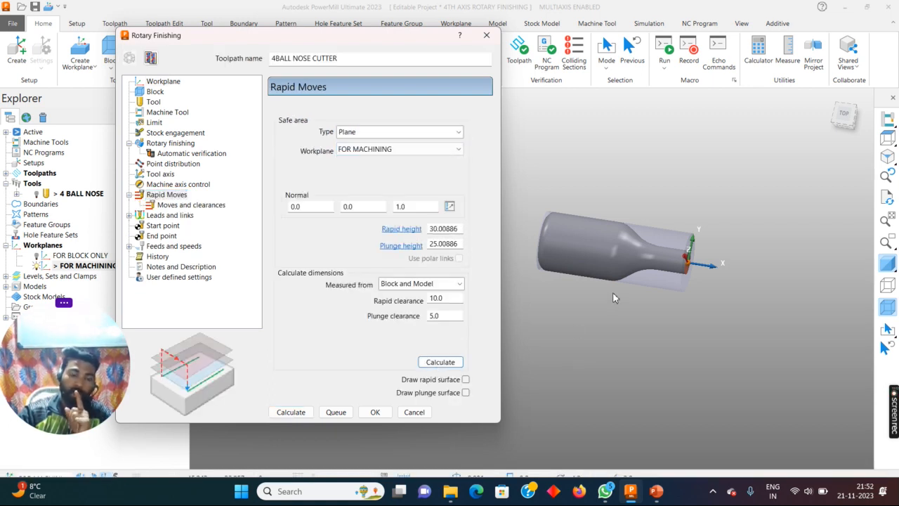
- Review the block, tool, machine tool, limit and stock engagement settings of the rotary finishing toolpath
click(154, 92)
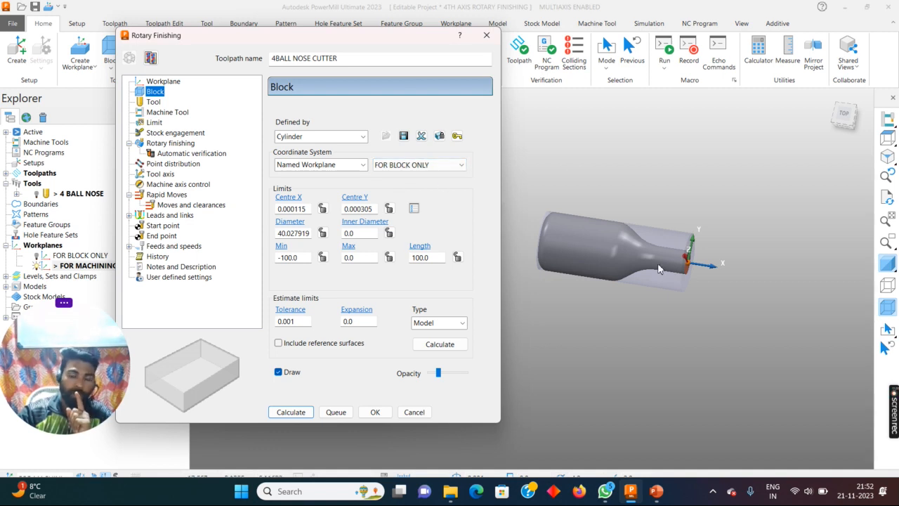
scroll(637, 250, up, 3)
scroll(637, 250, down, 3)
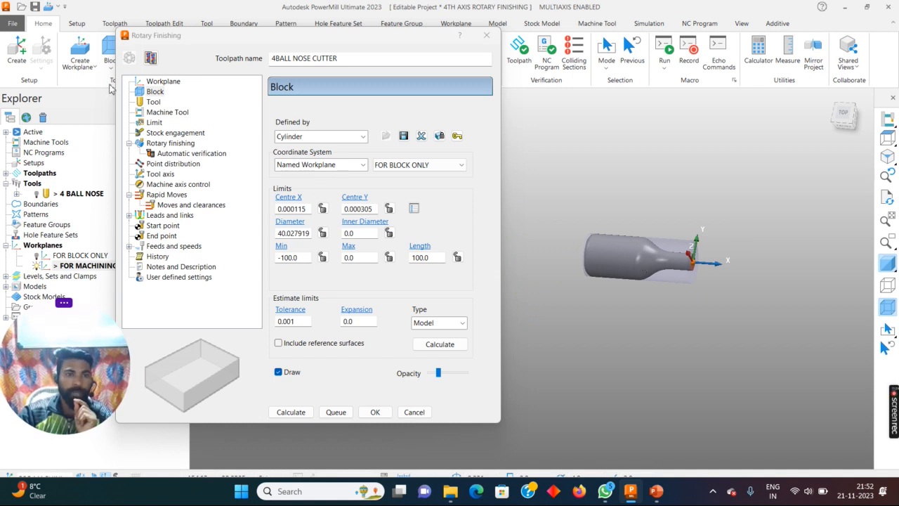
click(153, 102)
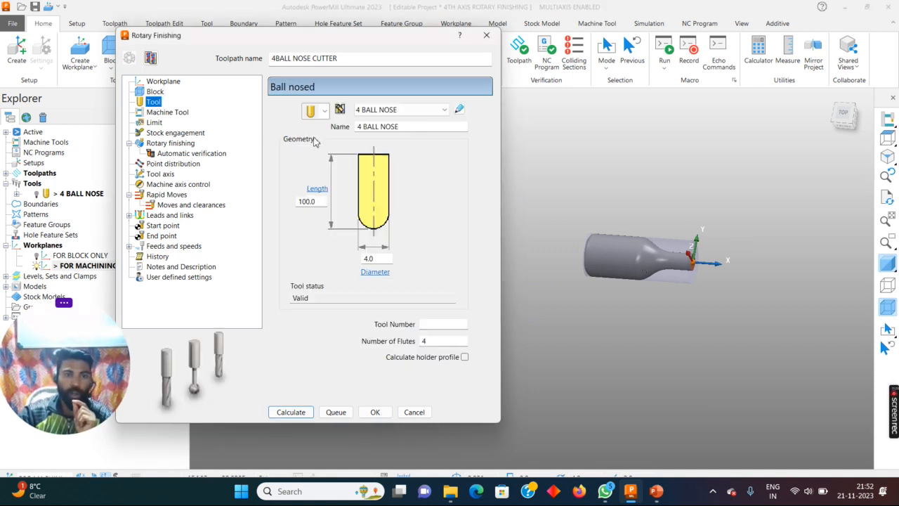
click(160, 113)
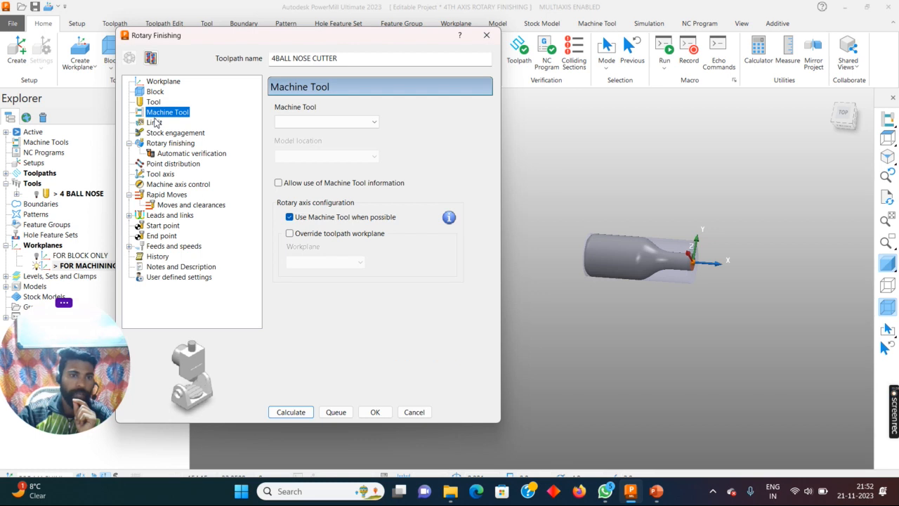
click(154, 122)
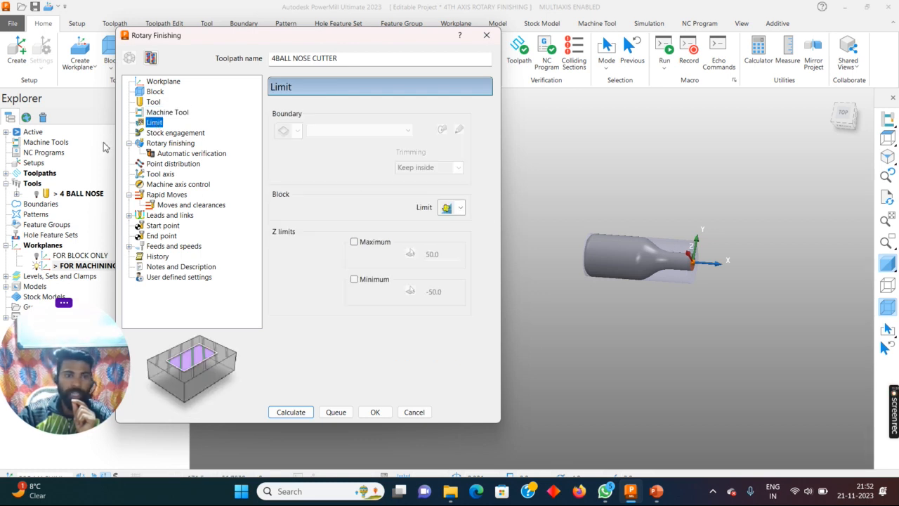
click(158, 133)
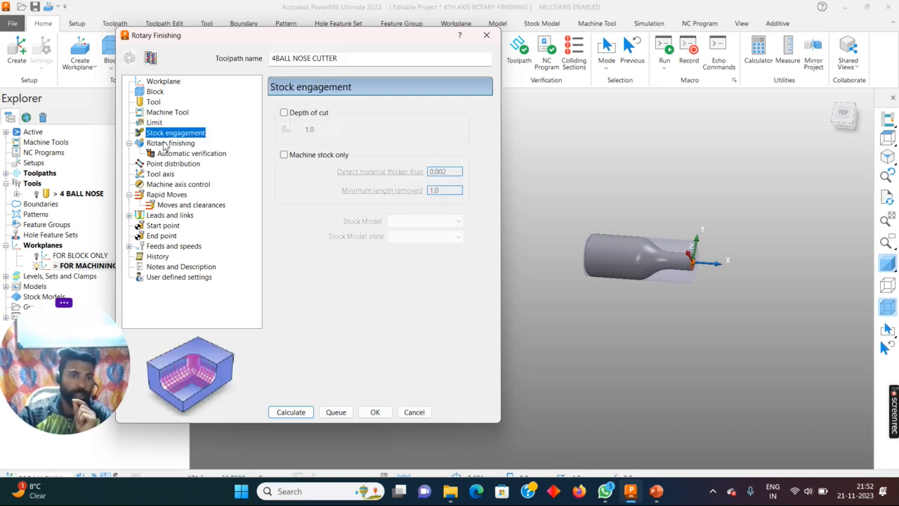
- Set the rotary finishing X limits from the block extents
click(154, 144)
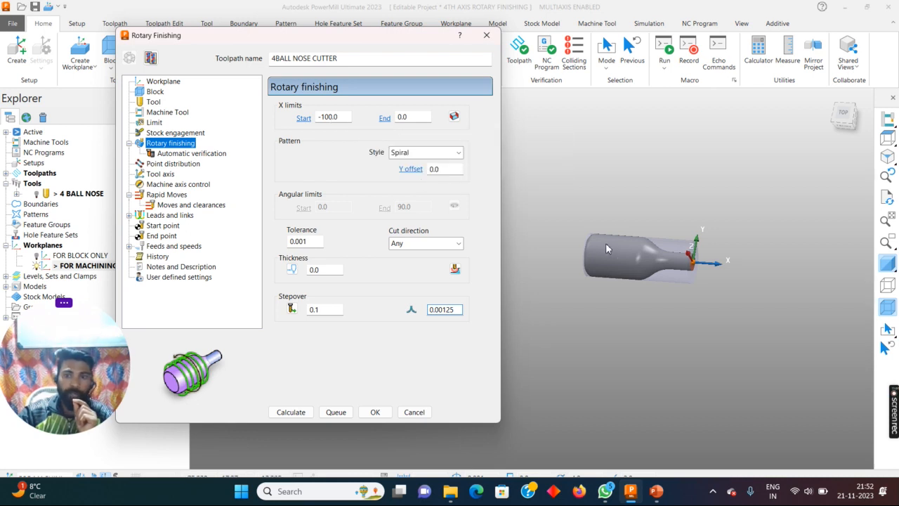
scroll(605, 243, up, 3)
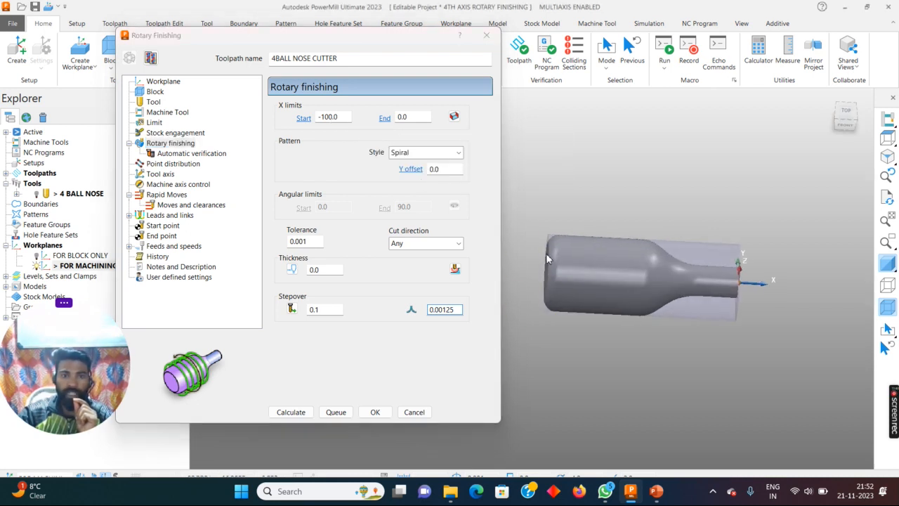
click(453, 117)
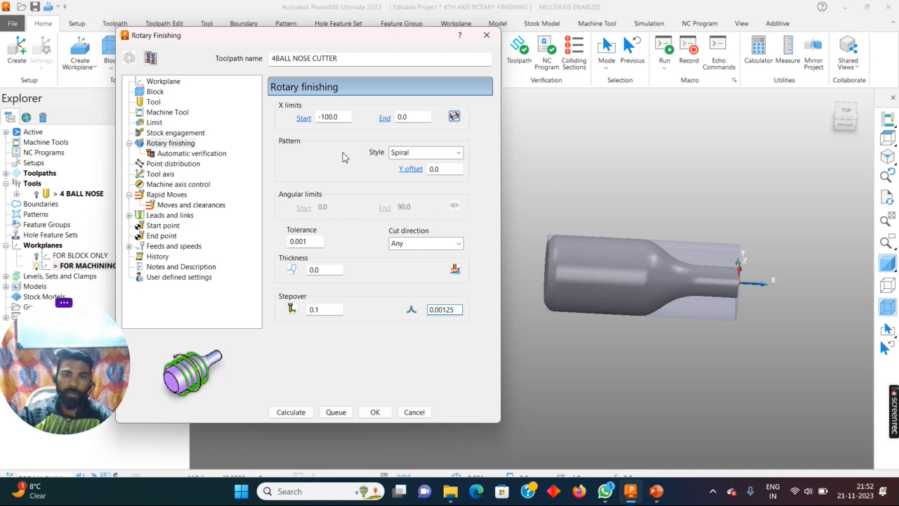
- Try X limits starting at 0 and ending at 100, and restore the limits from the block
double_click(346, 115)
text(0)
key(Return)
double_click(417, 118)
text(1)
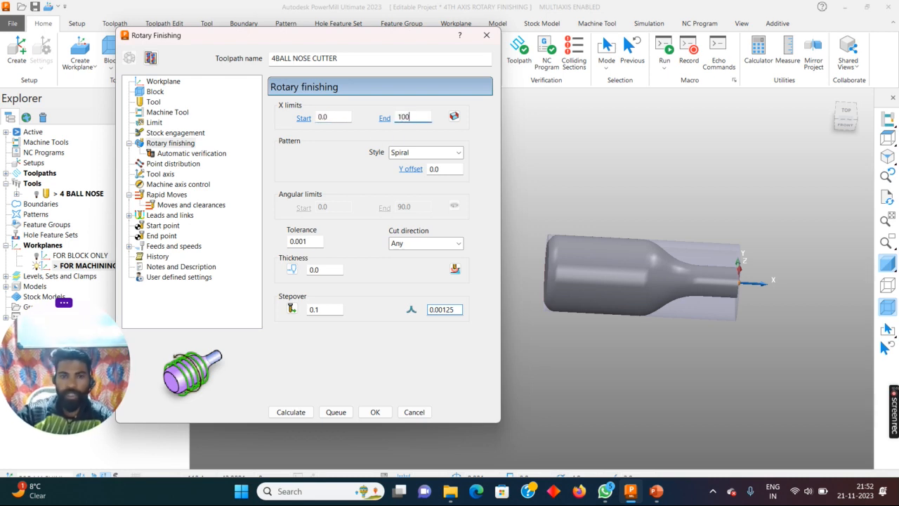
key(Return)
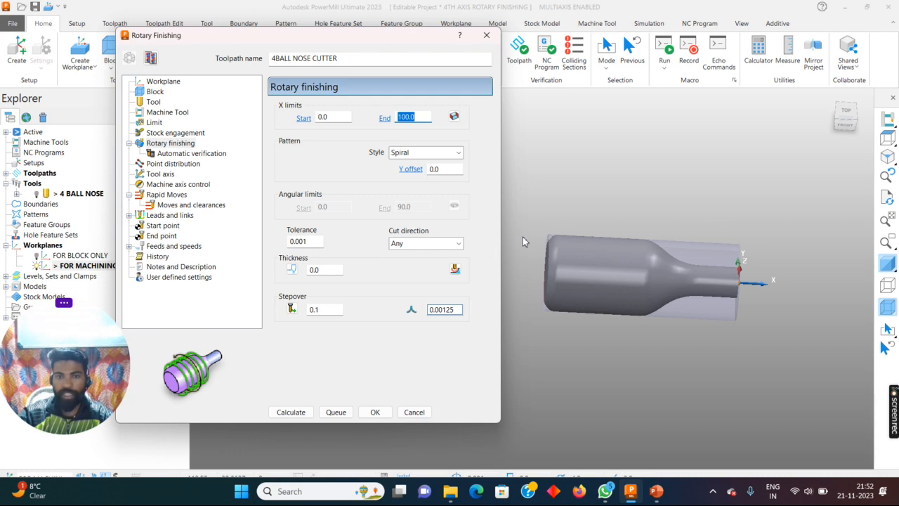
click(454, 118)
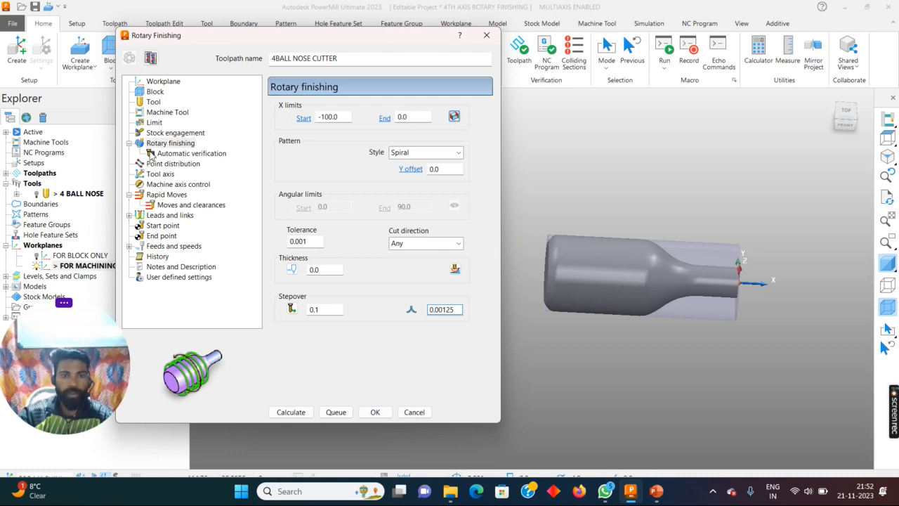
- Try the Line pattern style for the rotary finishing passes and return to Spiral
click(416, 153)
click(395, 187)
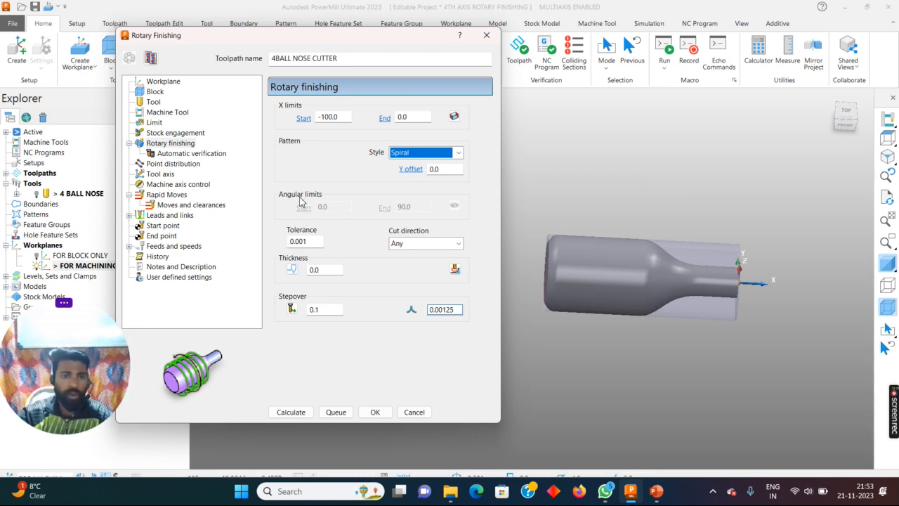
click(404, 167)
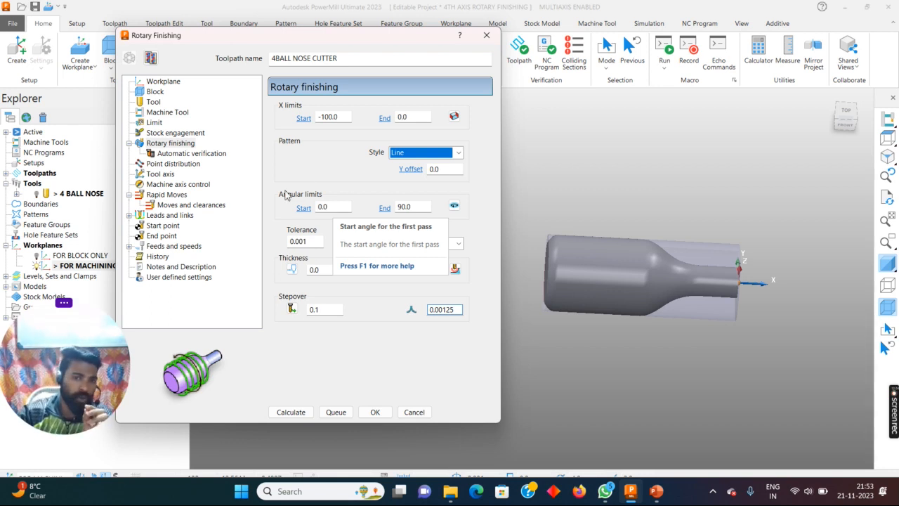
click(411, 154)
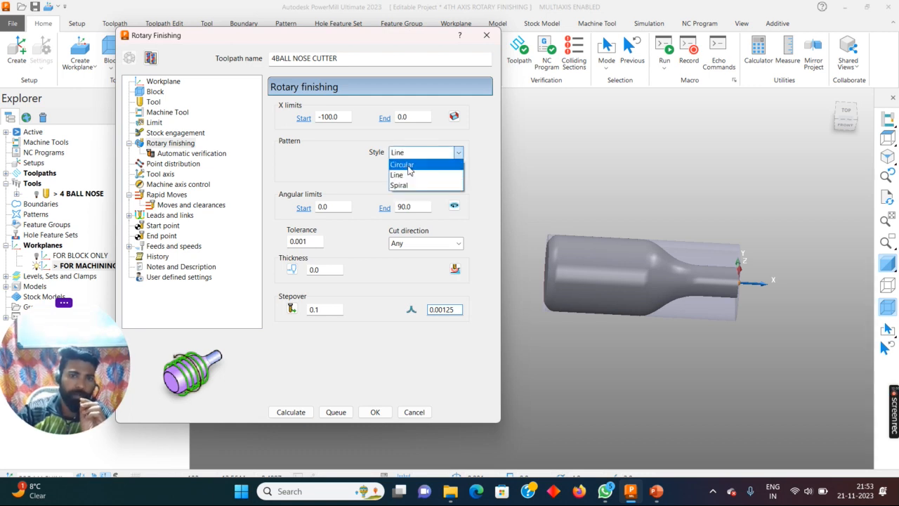
click(397, 185)
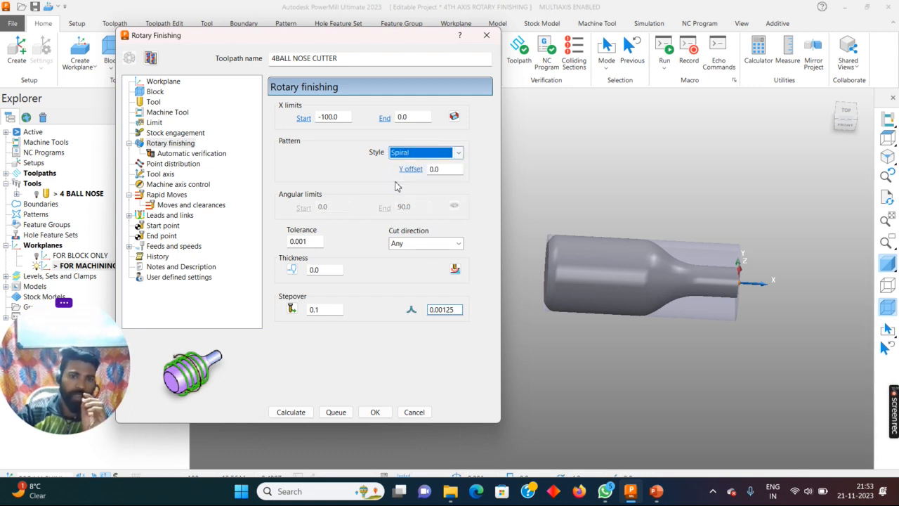
- Keep the cut direction at Any and set the rotary finishing stepover to 0.5
click(421, 244)
click(408, 275)
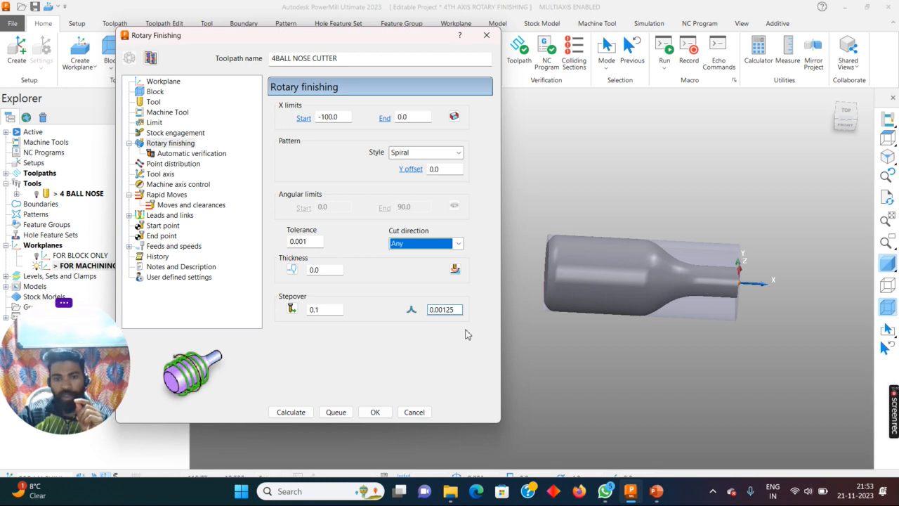
double_click(323, 312)
key(Return)
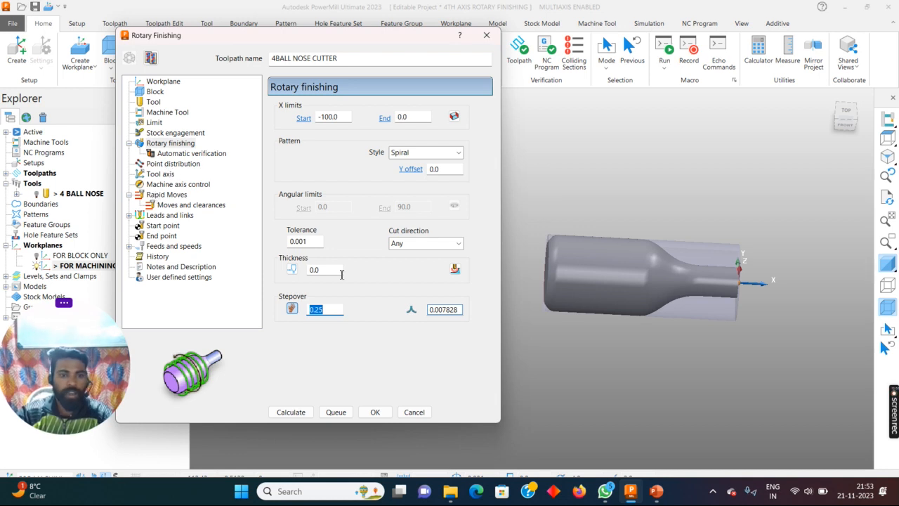
text(0)
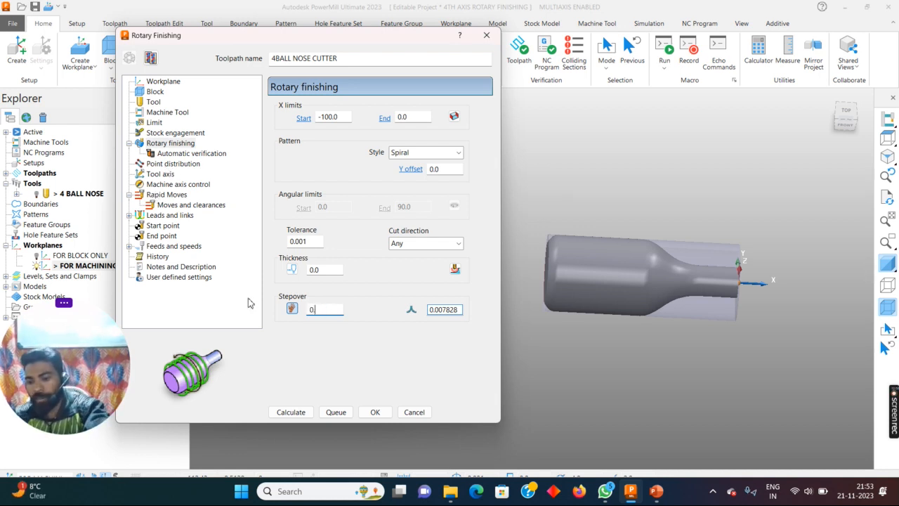
key(Return)
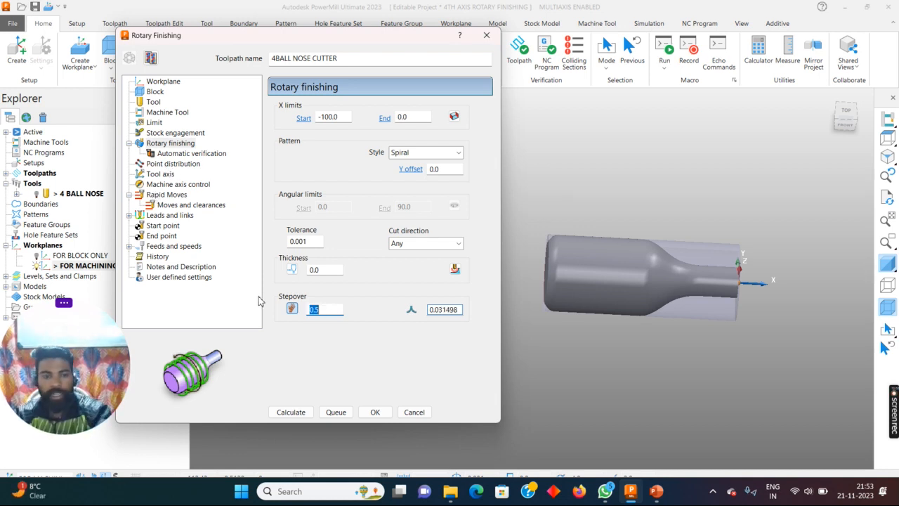
- Review the automatic verification, machine axis control, rapid moves, leads and links, and start point settings
click(169, 154)
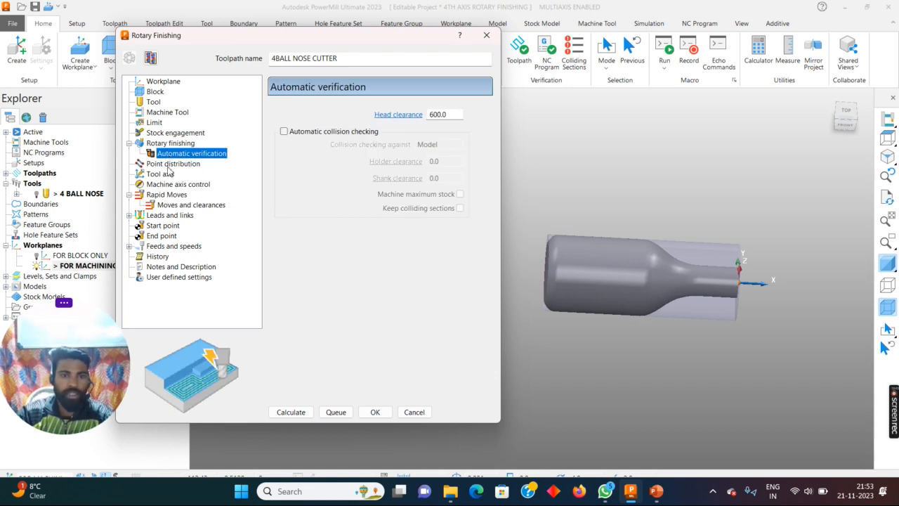
key(Down)
key(Down)
click(161, 184)
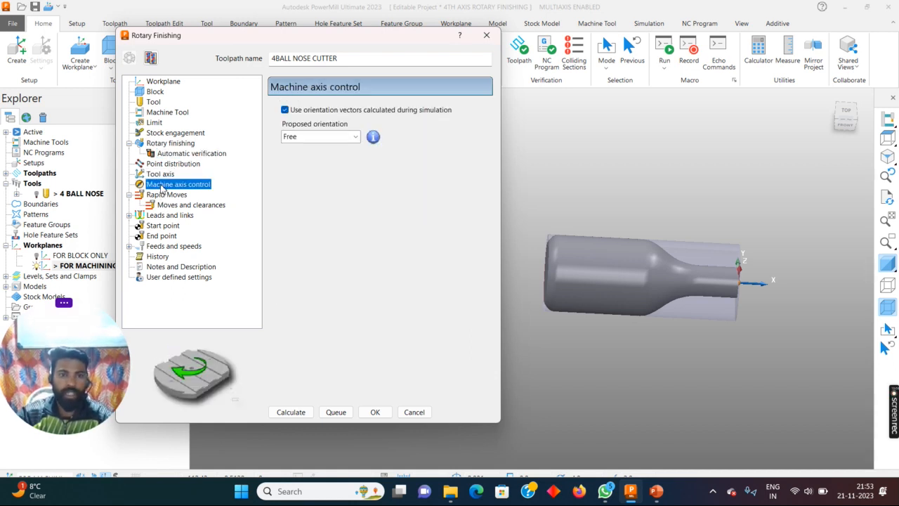
click(161, 195)
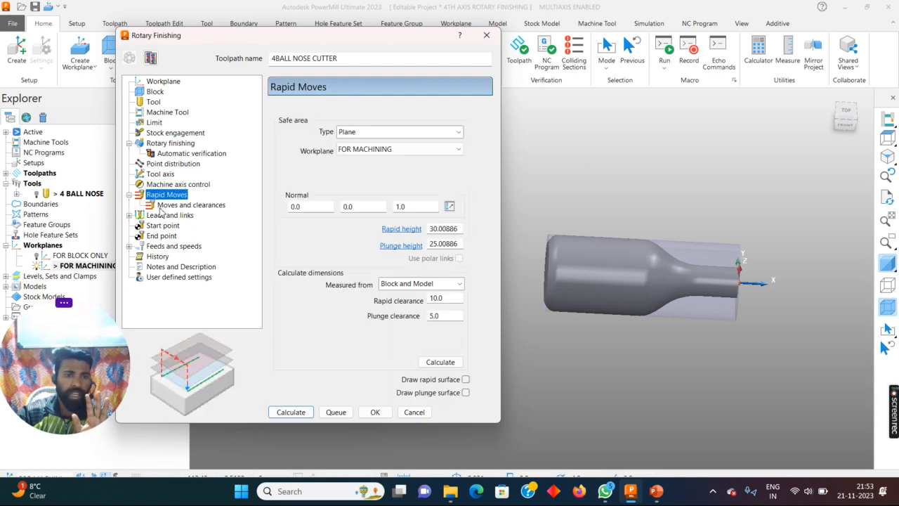
click(159, 216)
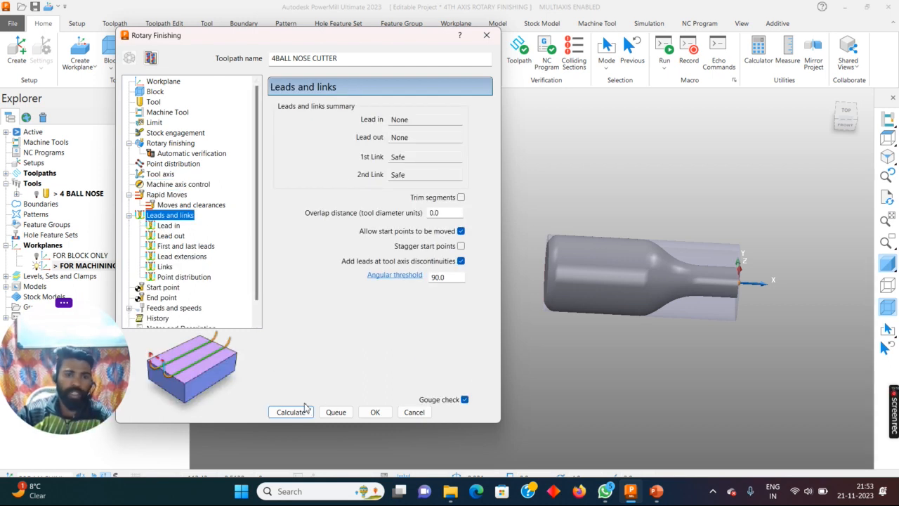
click(162, 288)
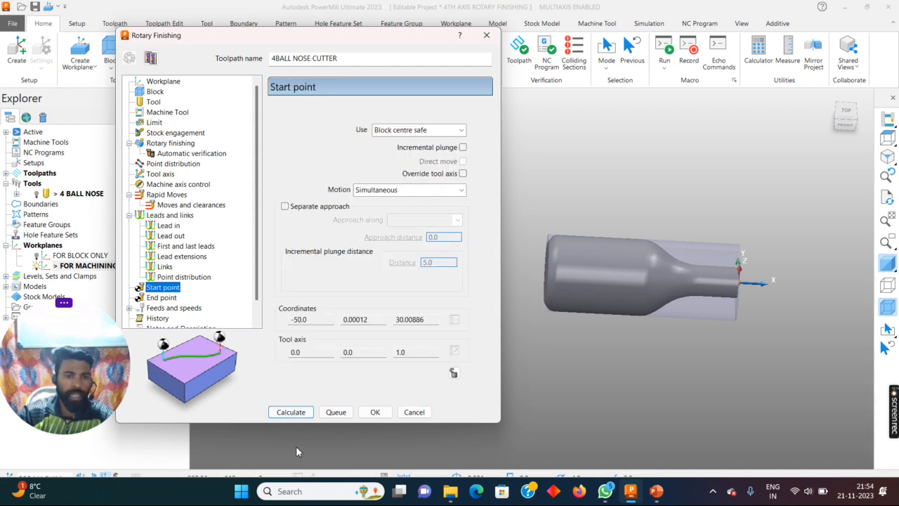
- Calculate the rotary finishing toolpath, and hide the block to inspect the passes on the bottle
click(290, 413)
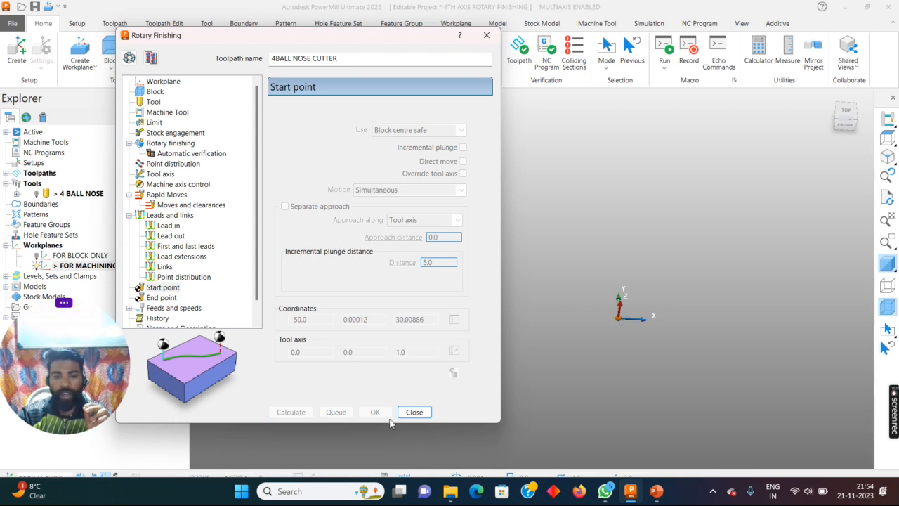
click(414, 412)
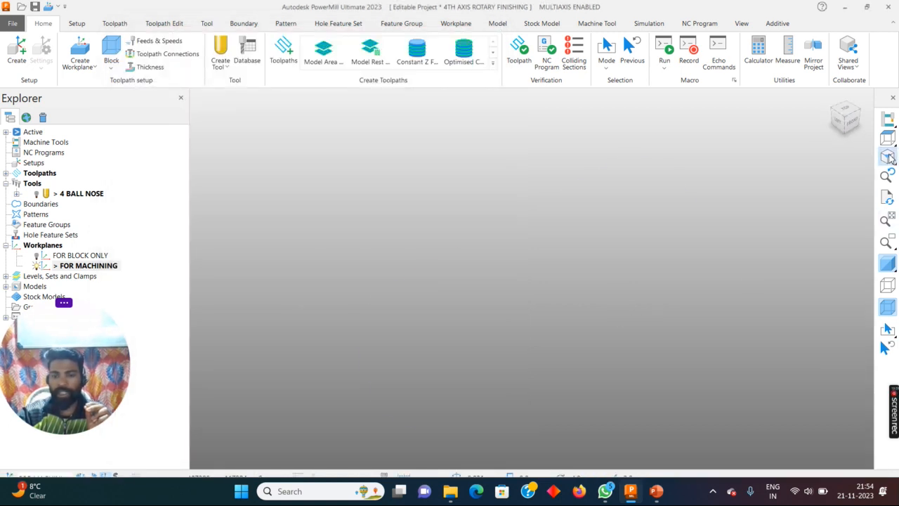
scroll(602, 332, up, 3)
middle_drag(602, 332, 423, 237)
click(888, 307)
scroll(407, 188, down, 3)
middle_drag(407, 188, 402, 206)
scroll(299, 197, up, 2)
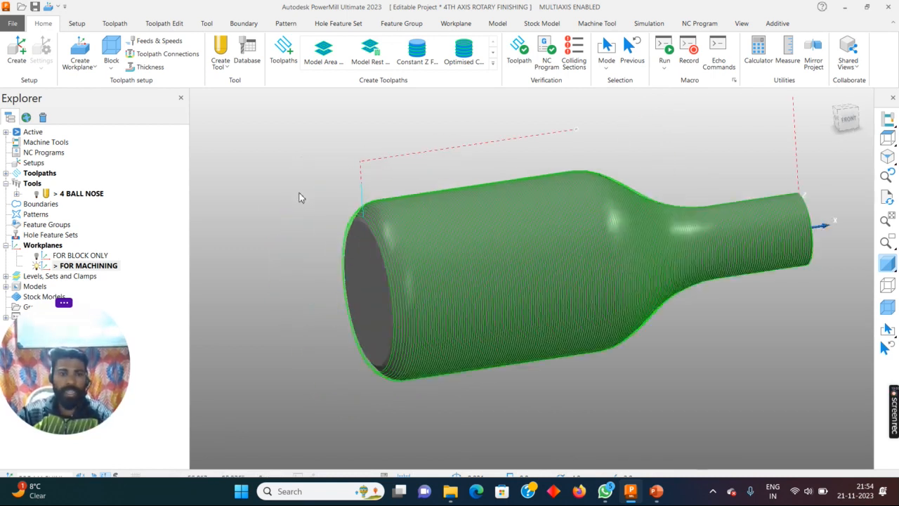
- Simulate the 4BALL NOSE CUTTER toolpath from its start with the 4 BALL NOSE tool shown
click(6, 173)
right_click(77, 183)
click(131, 73)
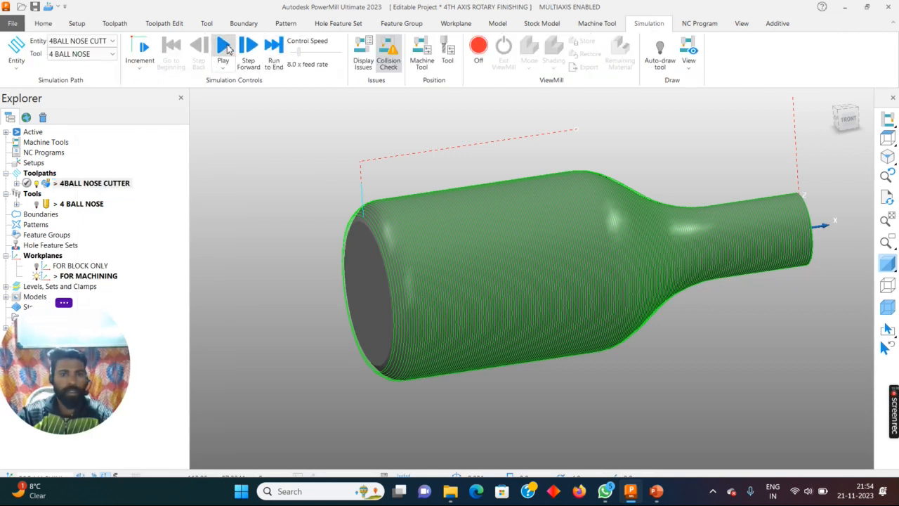
click(226, 48)
click(36, 204)
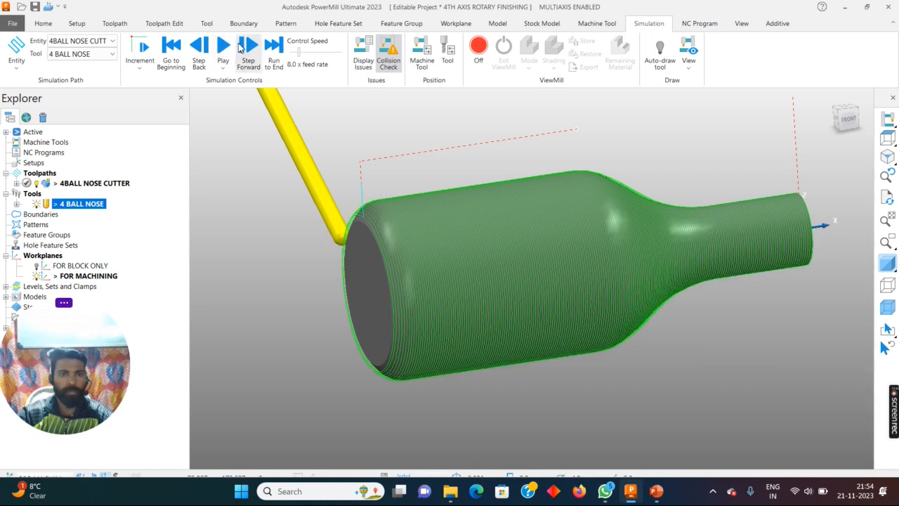
click(224, 47)
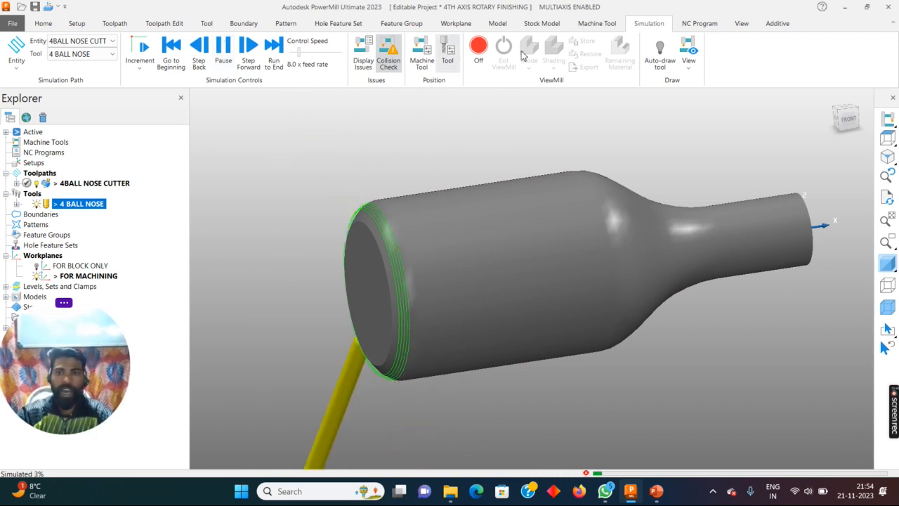
- Set the simulation to Model view and play the 4BALL NOSE CUTTER toolpath
click(688, 54)
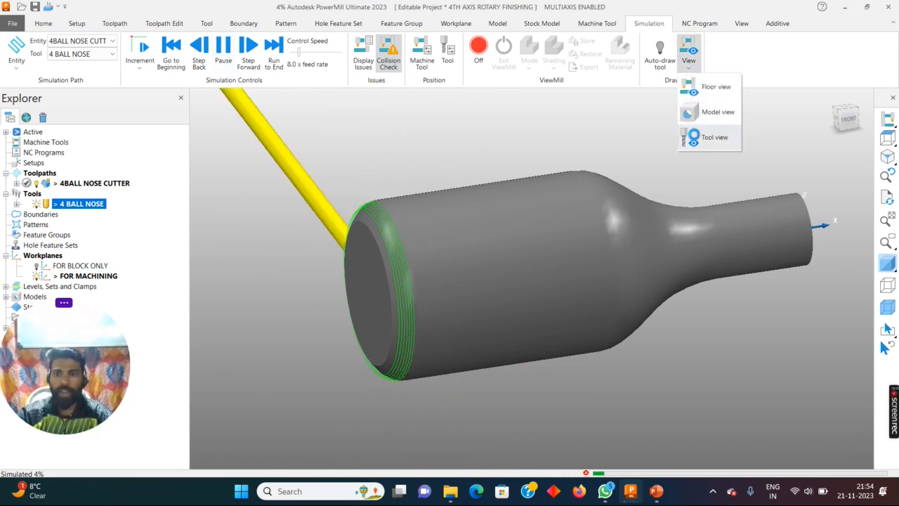
click(700, 112)
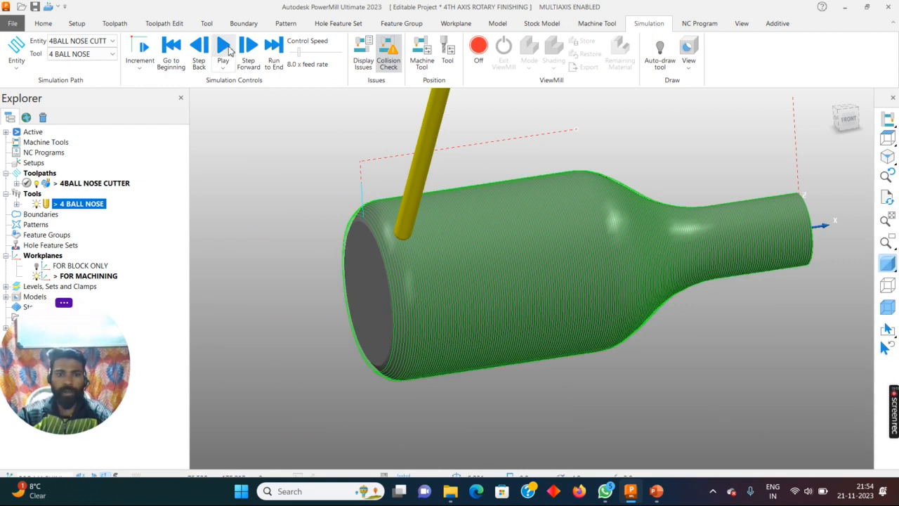
click(224, 47)
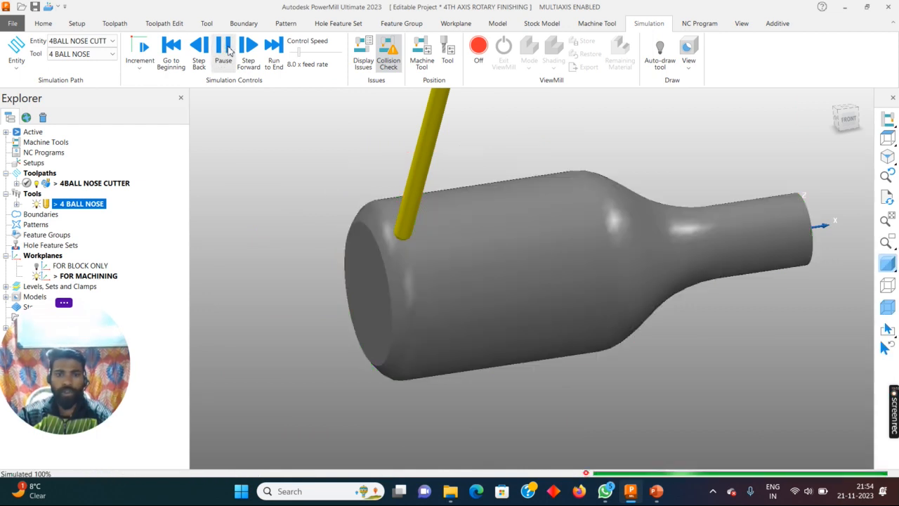
- Change the simulation to Tool view, resume playback, and inspect the bottle and tool motion from several angles
click(689, 64)
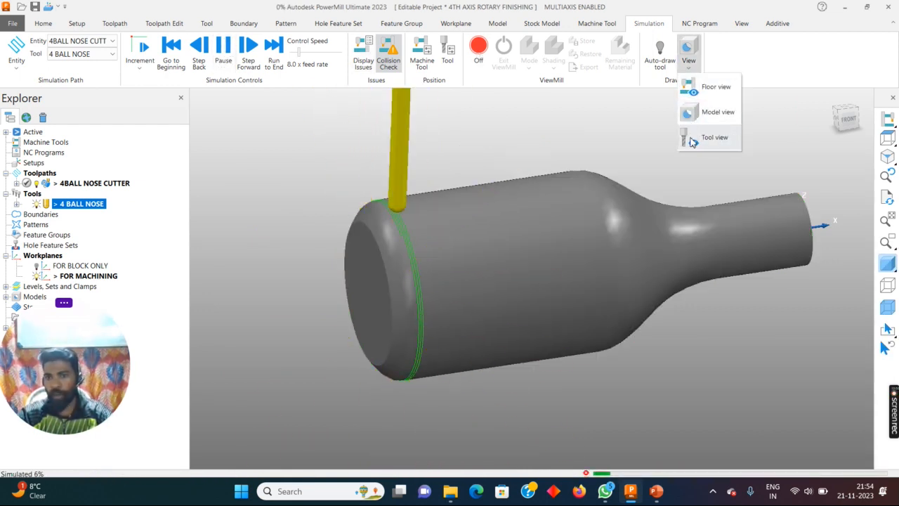
click(707, 138)
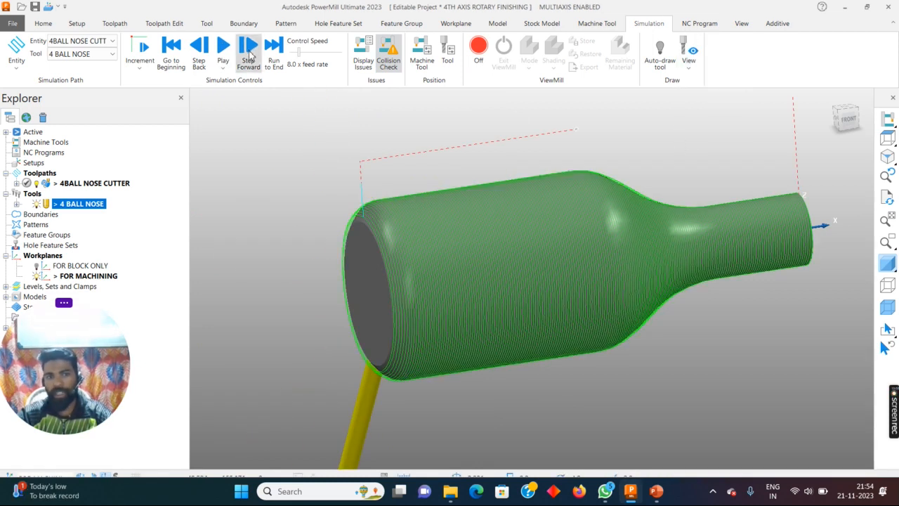
click(224, 56)
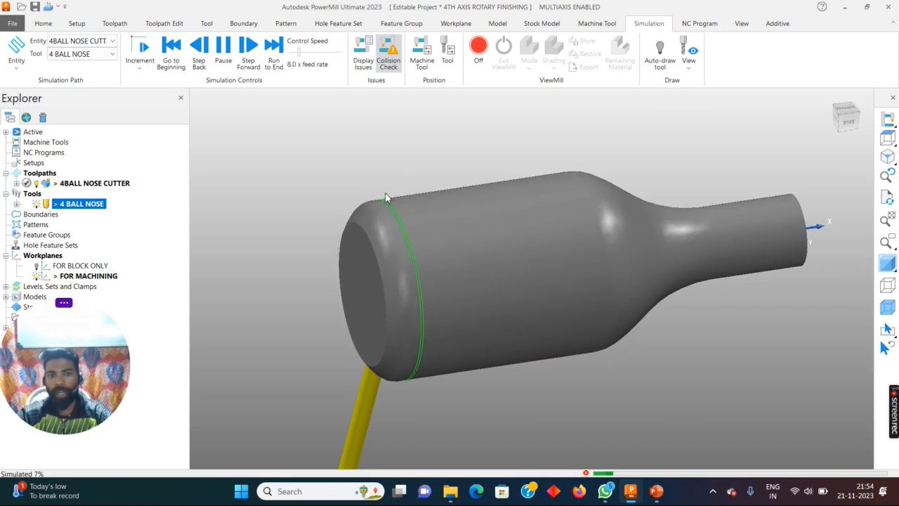
middle_drag(422, 245, 526, 274)
scroll(526, 275, up, 5)
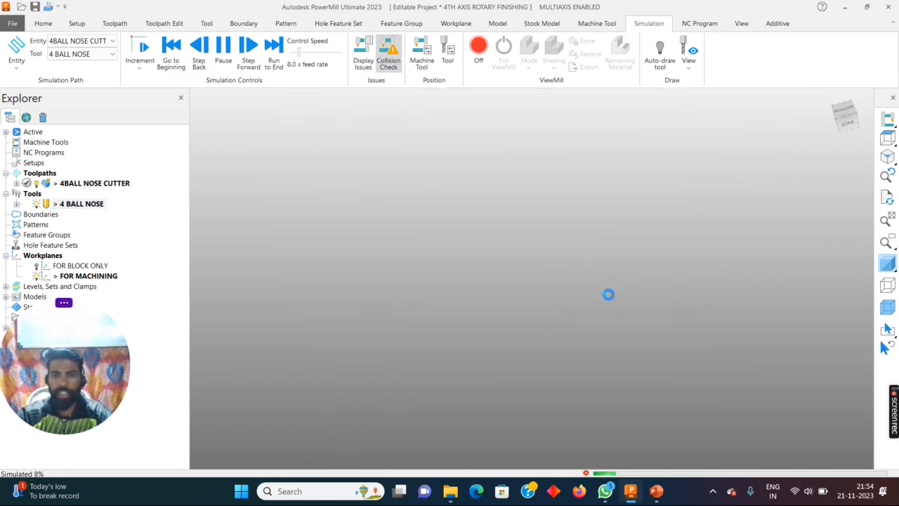
scroll(508, 247, down, 6)
scroll(453, 125, up, 4)
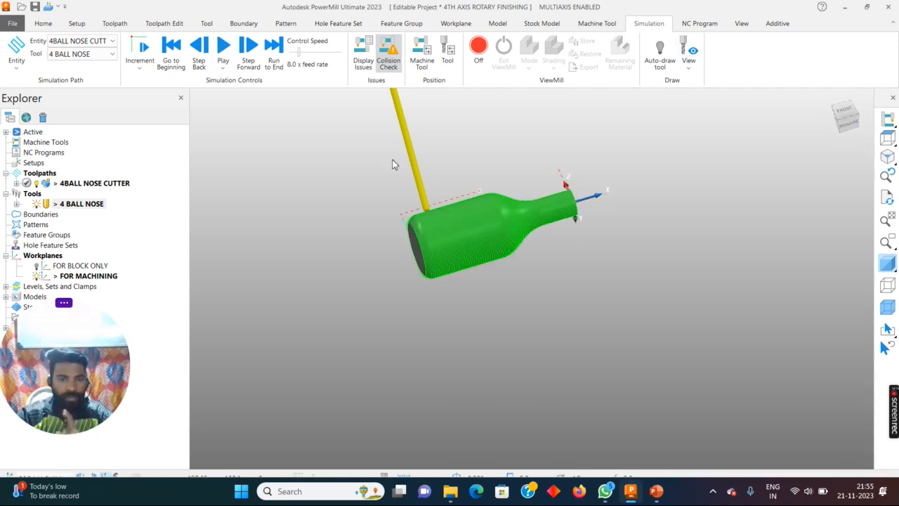
scroll(415, 237, up, 4)
scroll(377, 241, down, 3)
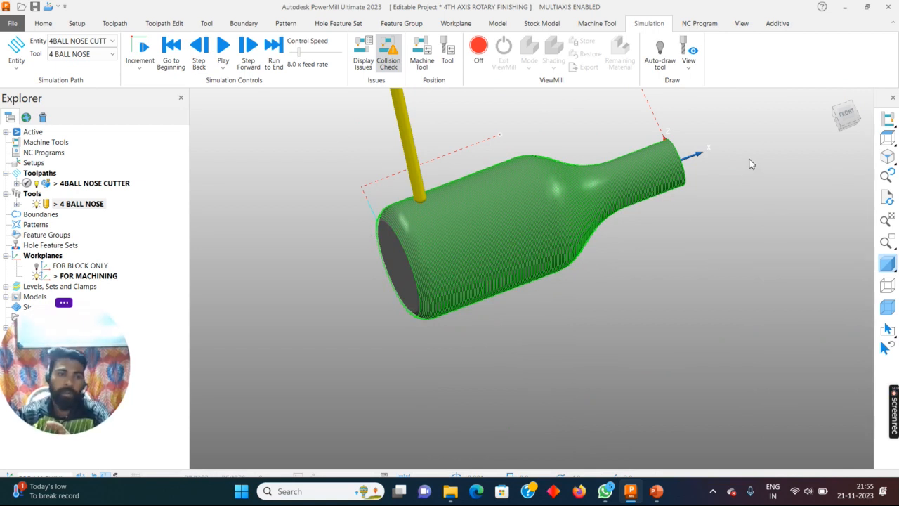
- Set the rotary finishing X limits to start at 0 and end at -100, and recalculate the 4BALL NOSE CUTTER toolpath
right_click(94, 187)
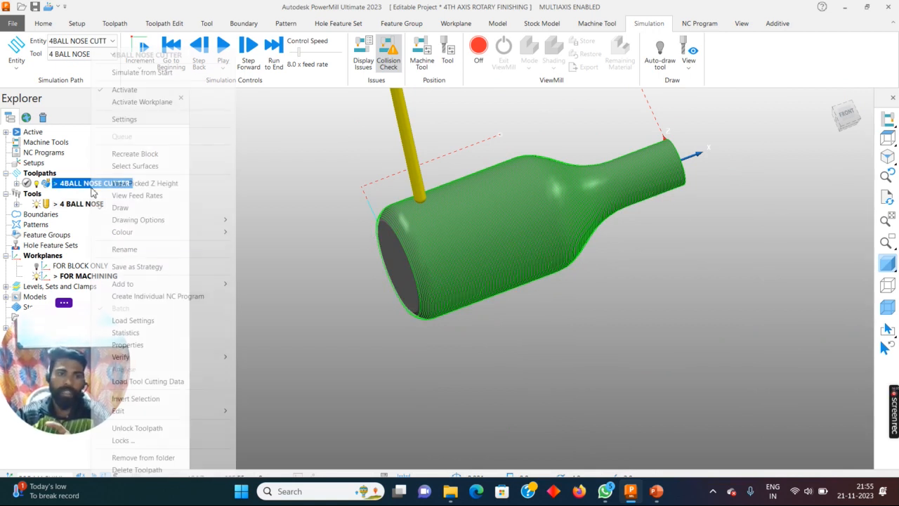
click(134, 119)
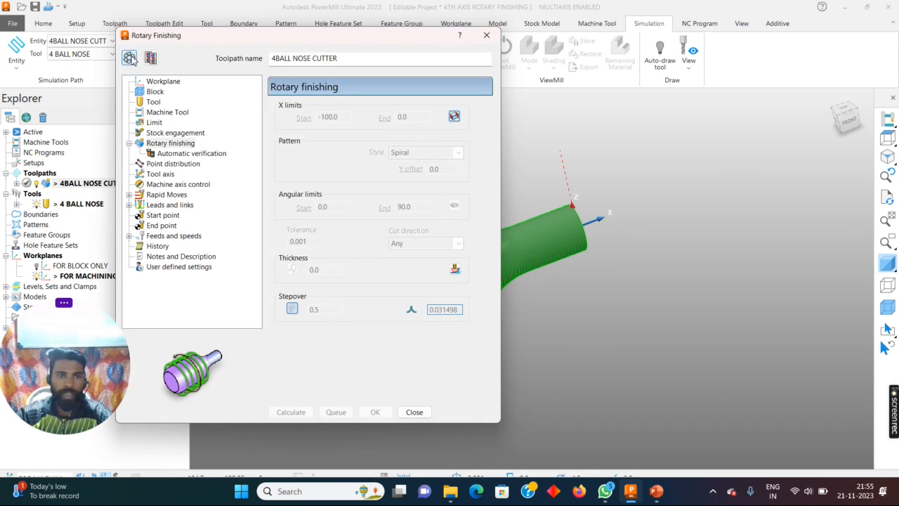
drag(346, 115, 248, 114)
text(0)
key(Return)
key(Tab)
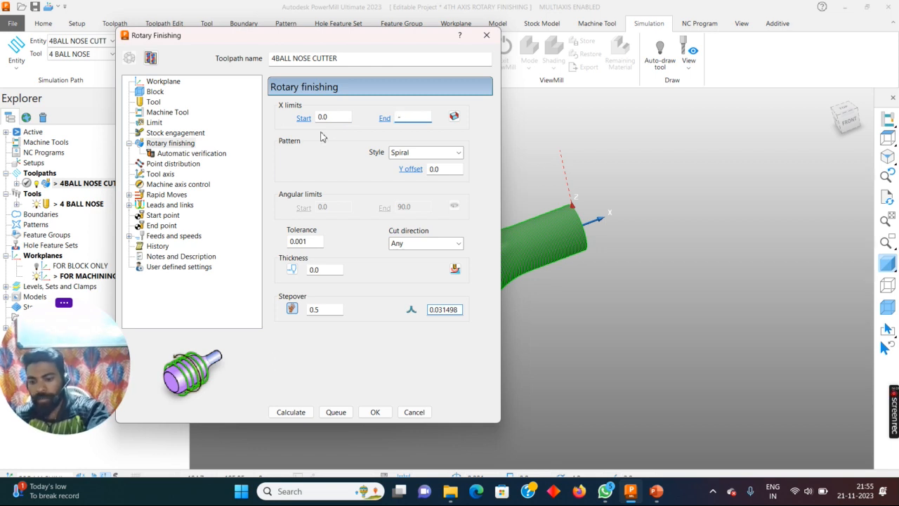
text(-100.0)
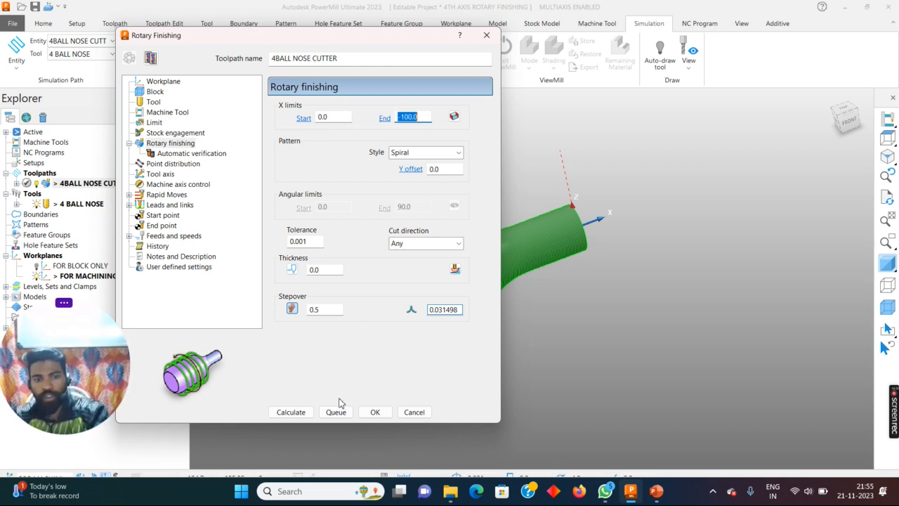
click(291, 412)
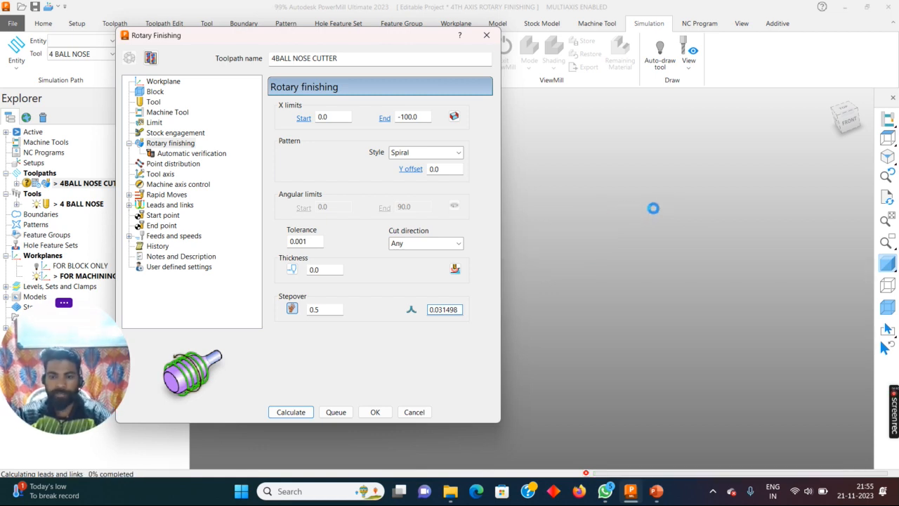
click(413, 413)
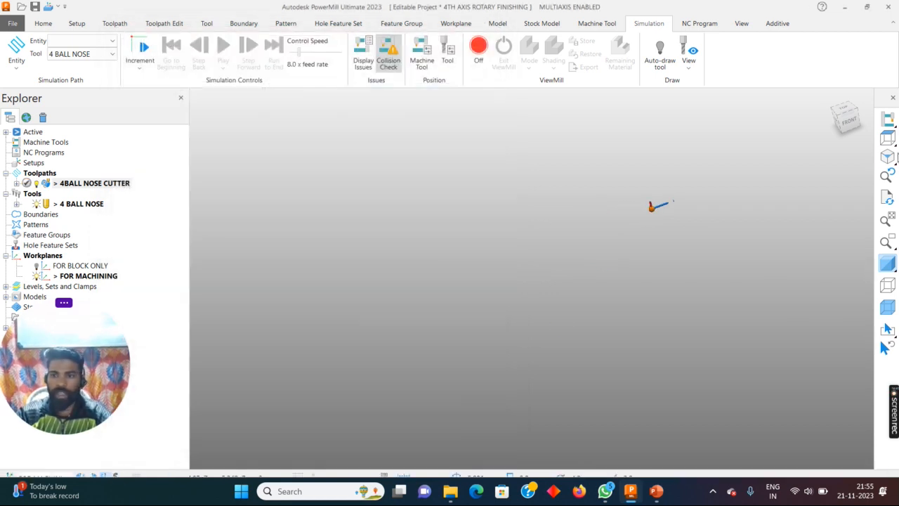
- Inspect the recalculated passes and simulate the toolpath from its start to check the machining direction, pausing playback at the bottle neck
scroll(551, 352, up, 4)
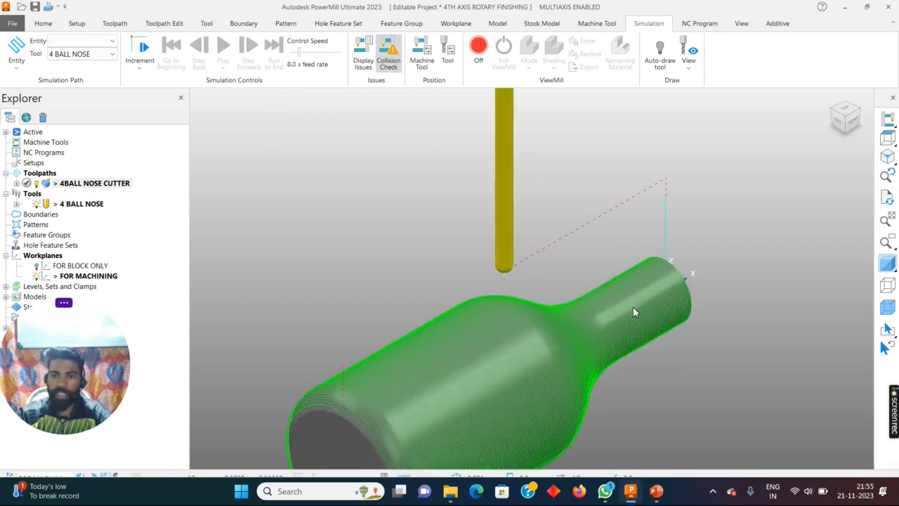
middle_drag(634, 309, 663, 245)
scroll(662, 245, up, 4)
scroll(705, 295, down, 8)
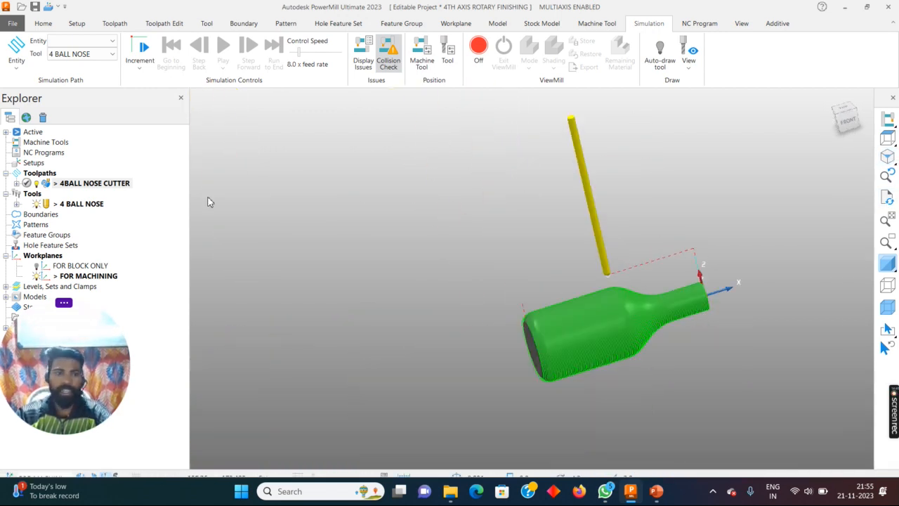
right_click(107, 190)
click(159, 73)
click(223, 47)
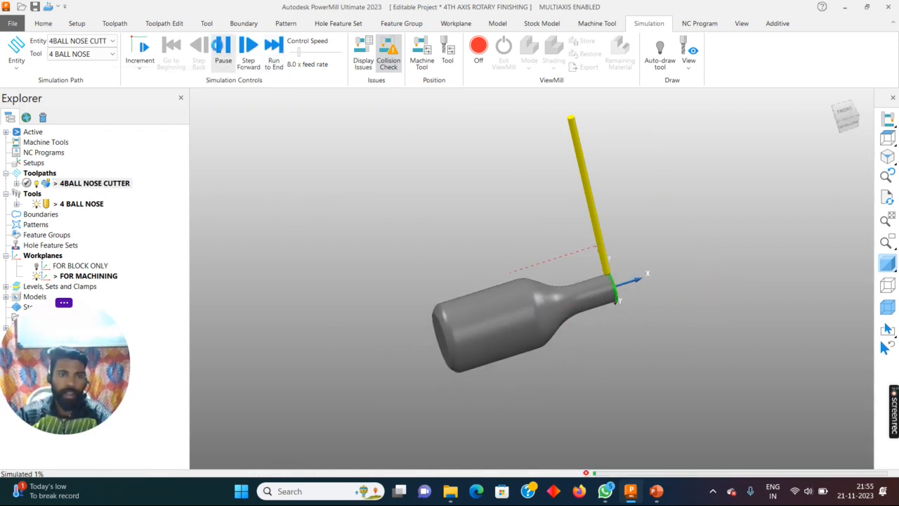
click(219, 46)
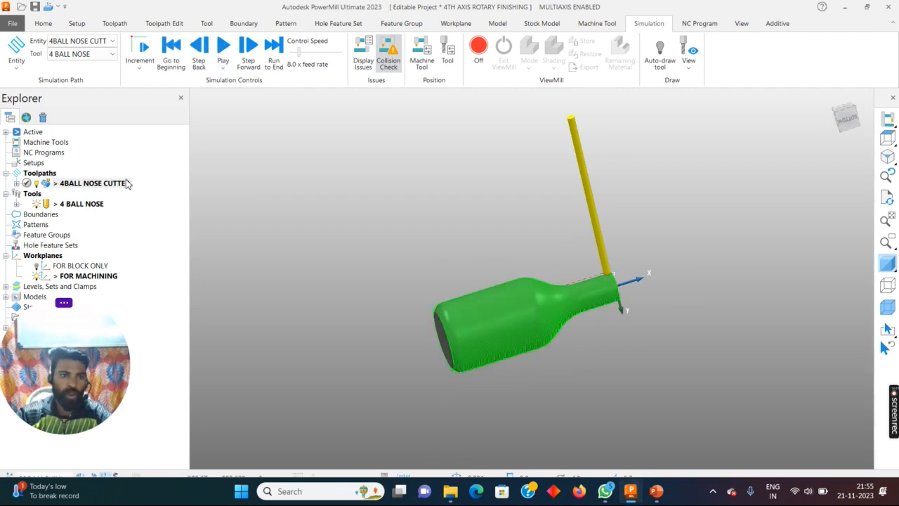
- Set the X limits end to -10, recalculate the toolpath, and inspect the passes at the bottle neck
right_click(127, 183)
click(150, 119)
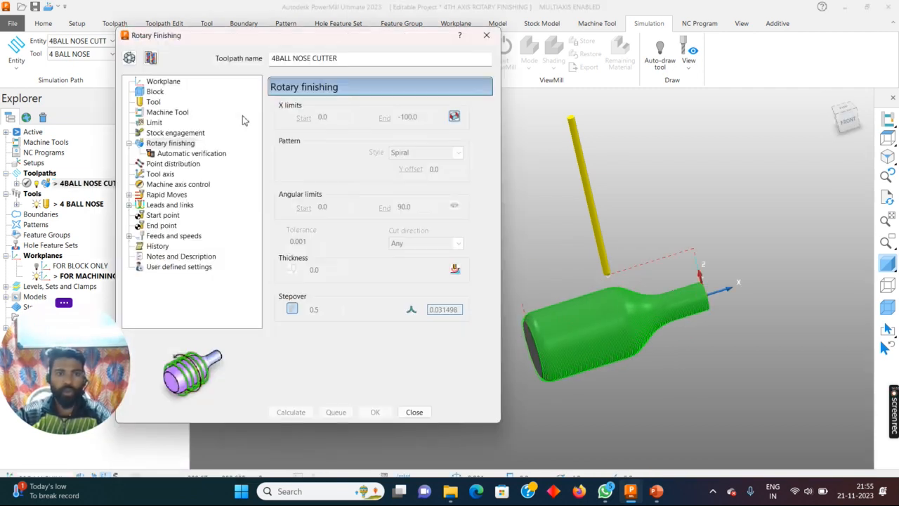
click(129, 57)
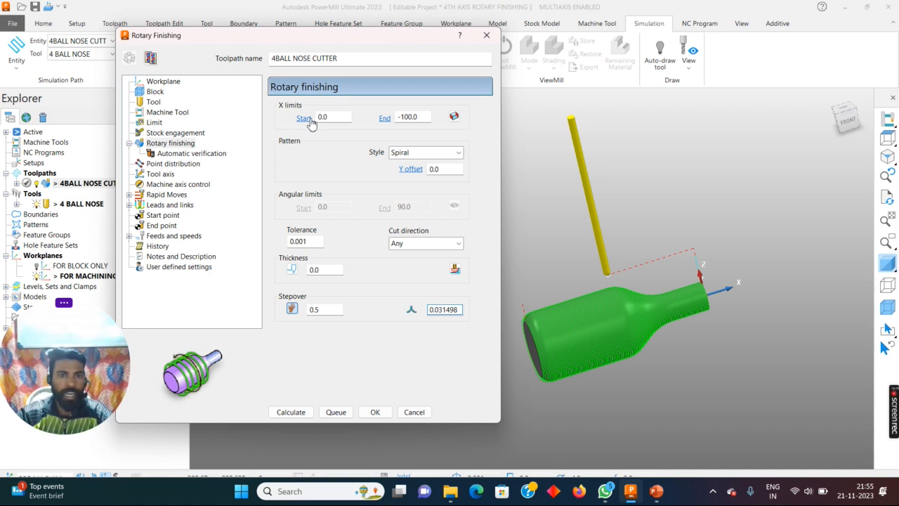
double_click(411, 116)
text(-)
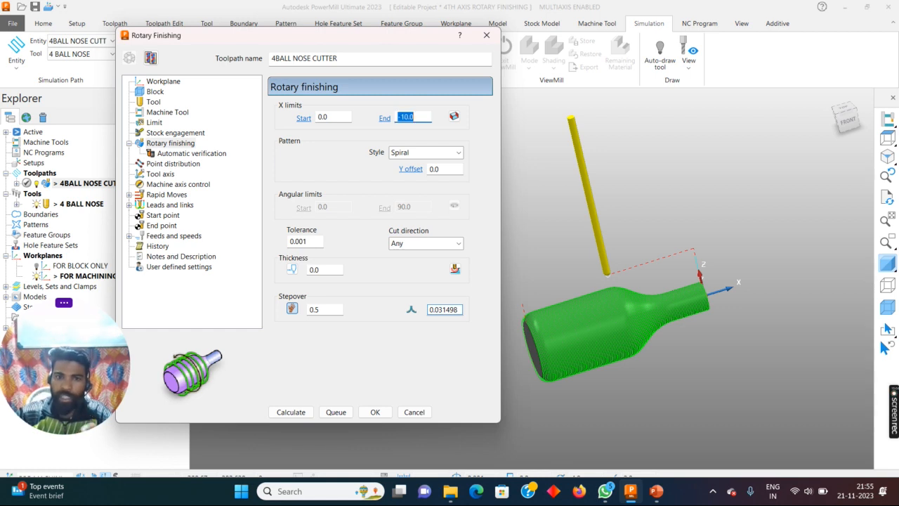
click(290, 413)
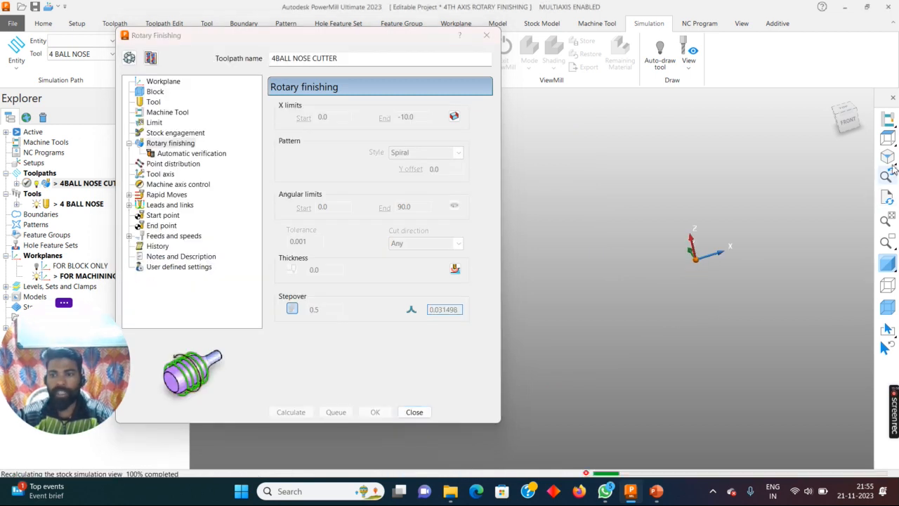
click(414, 412)
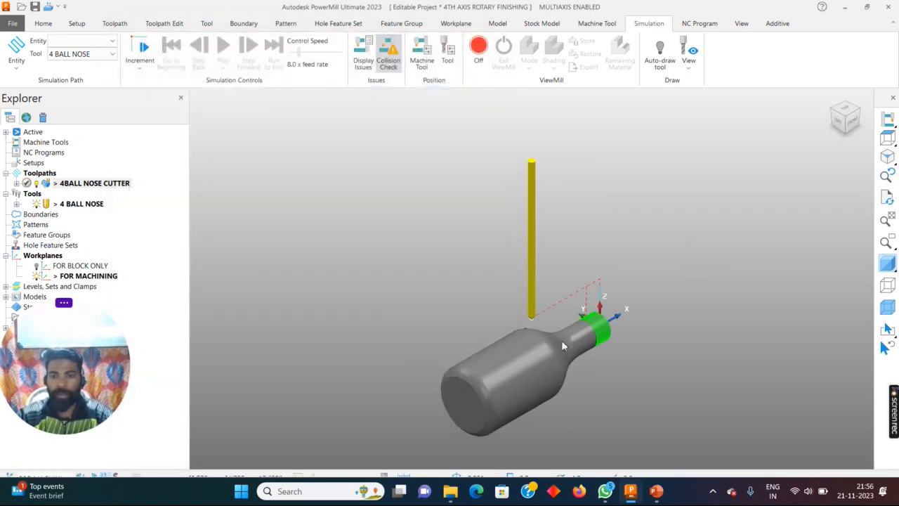
scroll(562, 340, up, 5)
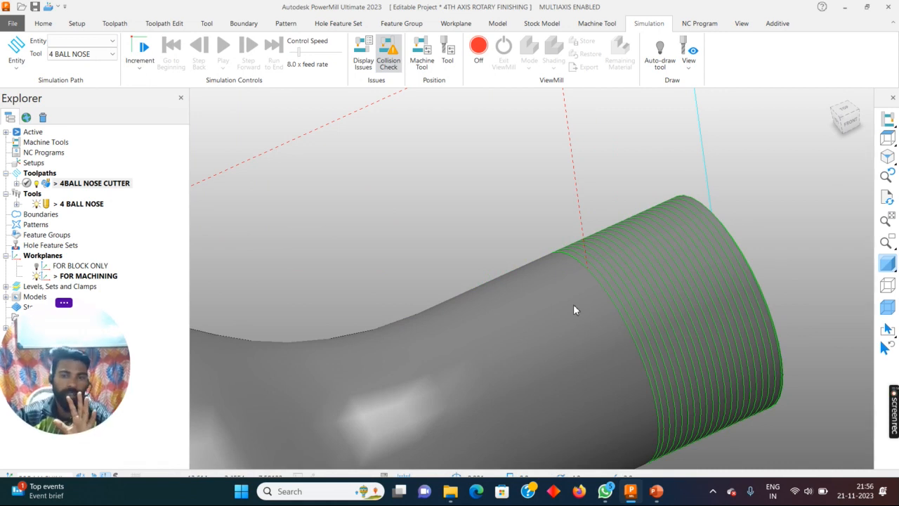
scroll(573, 309, down, 8)
- Change the rotary finishing pattern style to Line, recalculate the toolpath, and inspect the result on the bottle neck
right_click(113, 183)
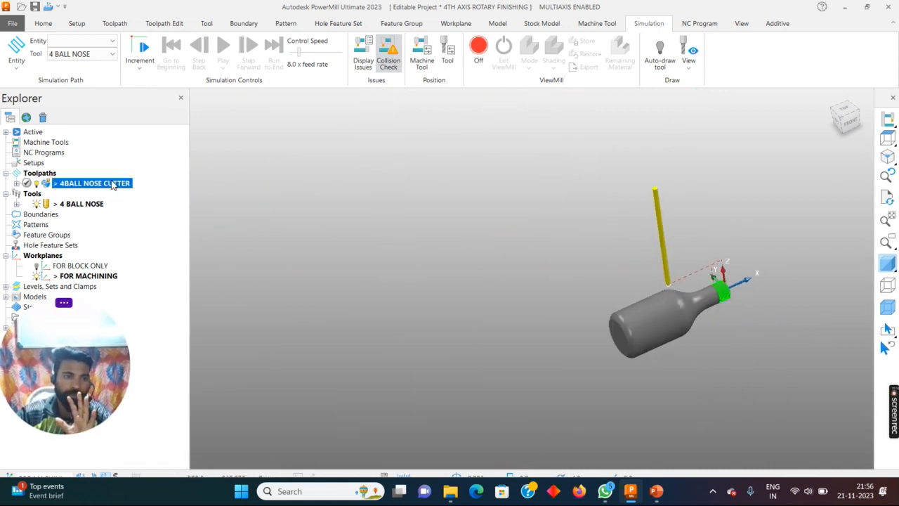
click(155, 122)
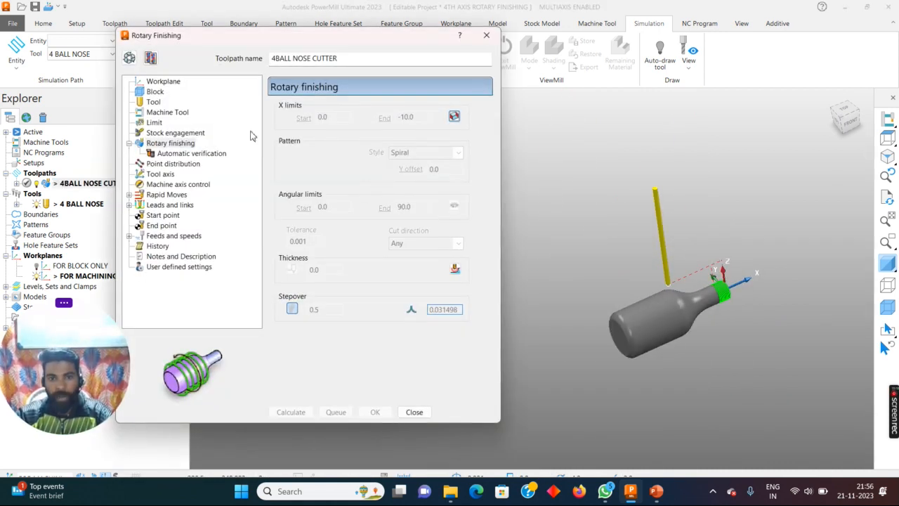
drag(373, 48, 416, 37)
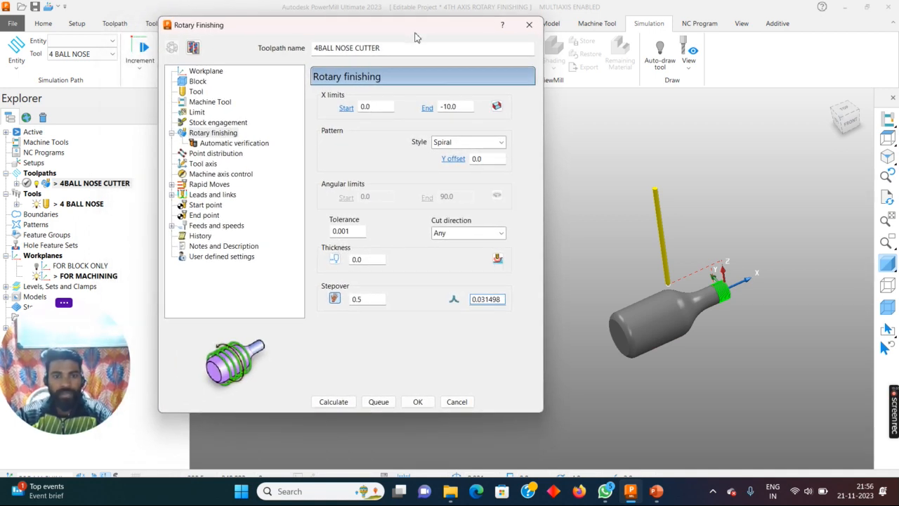
click(477, 144)
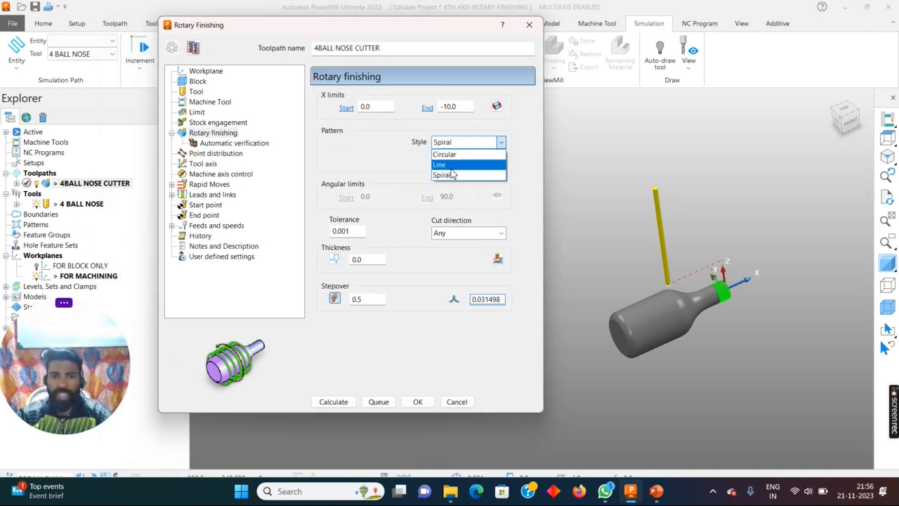
click(452, 169)
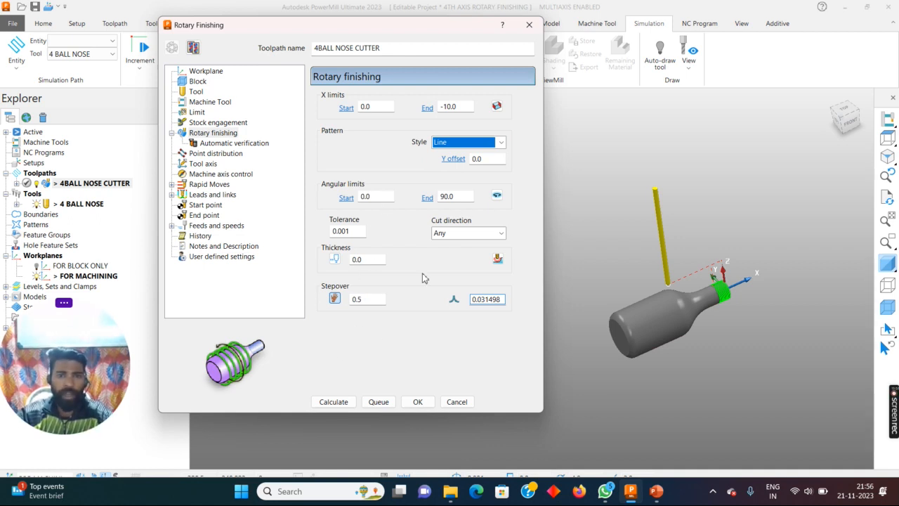
click(334, 403)
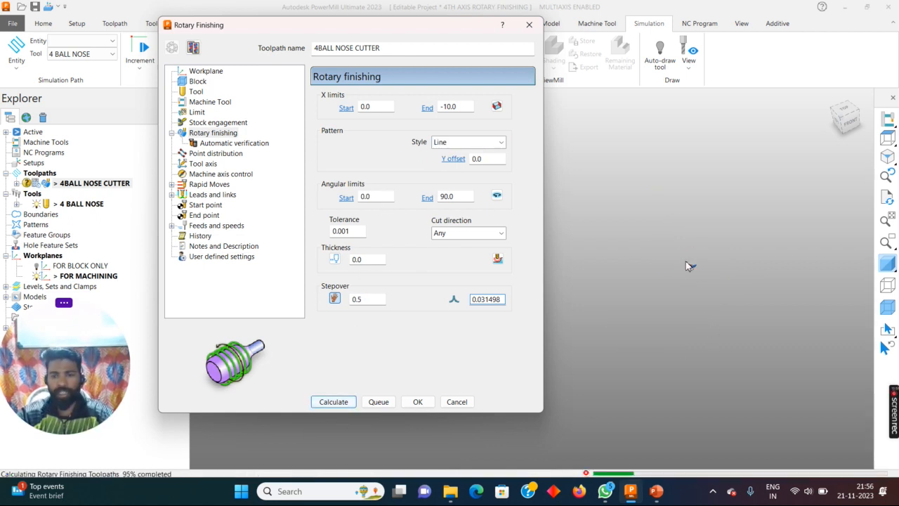
click(456, 401)
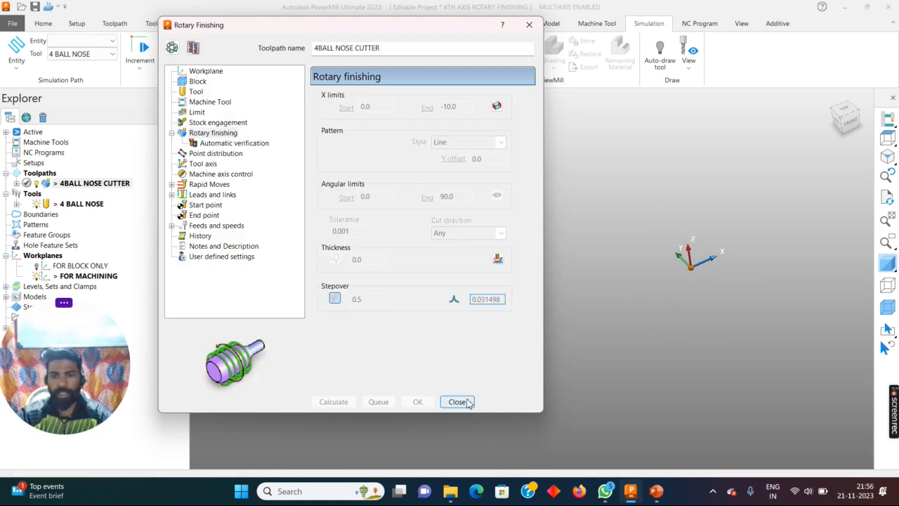
scroll(608, 334, up, 5)
middle_drag(608, 334, 587, 247)
click(888, 264)
mouse_move(654, 309)
middle_down()
mouse_move(560, 375)
mouse_move(456, 267)
mouse_move(605, 204)
middle_up()
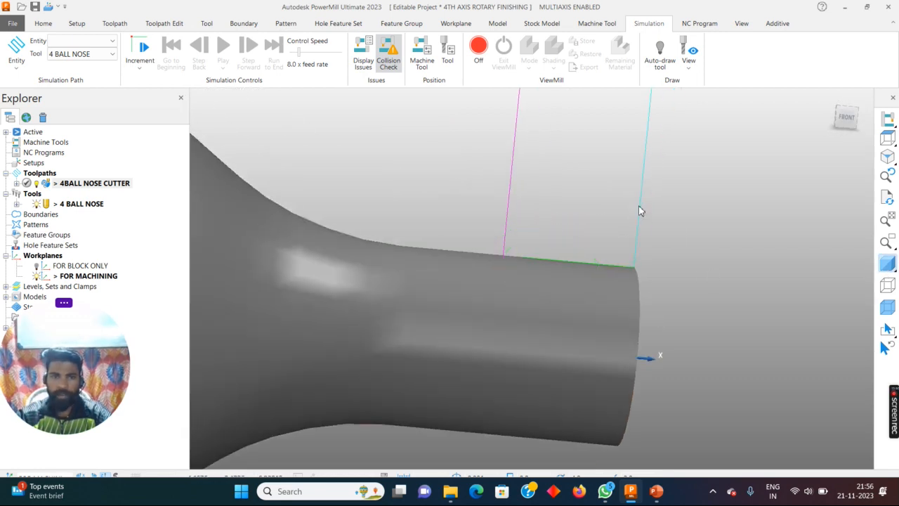
- Change the 4BALL NOSE CUTTER toolpath's pattern style to Circular, recalculate it, and inspect the passes on the bottle neck
right_click(109, 184)
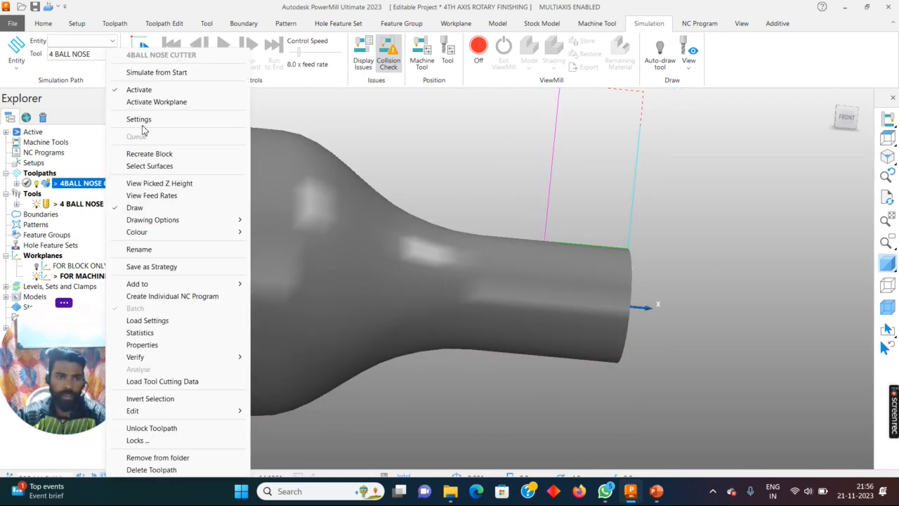
click(138, 118)
click(195, 47)
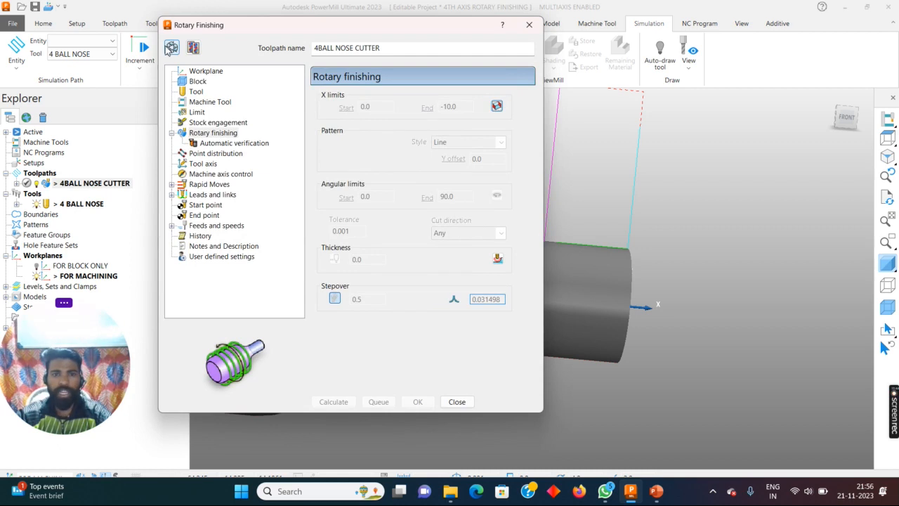
click(469, 143)
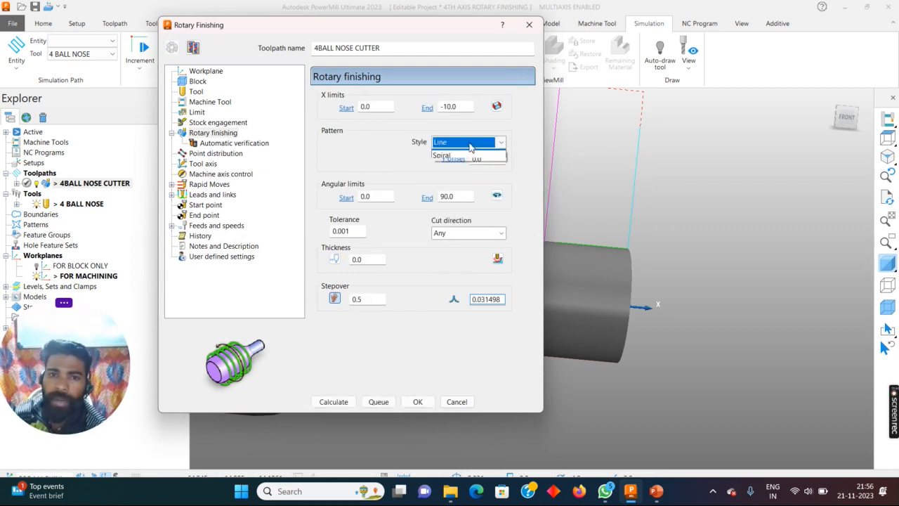
click(449, 155)
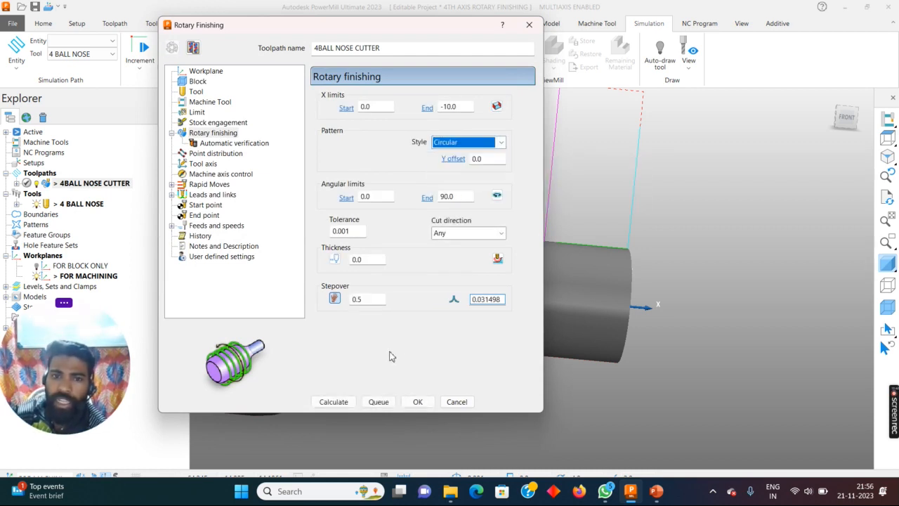
click(334, 402)
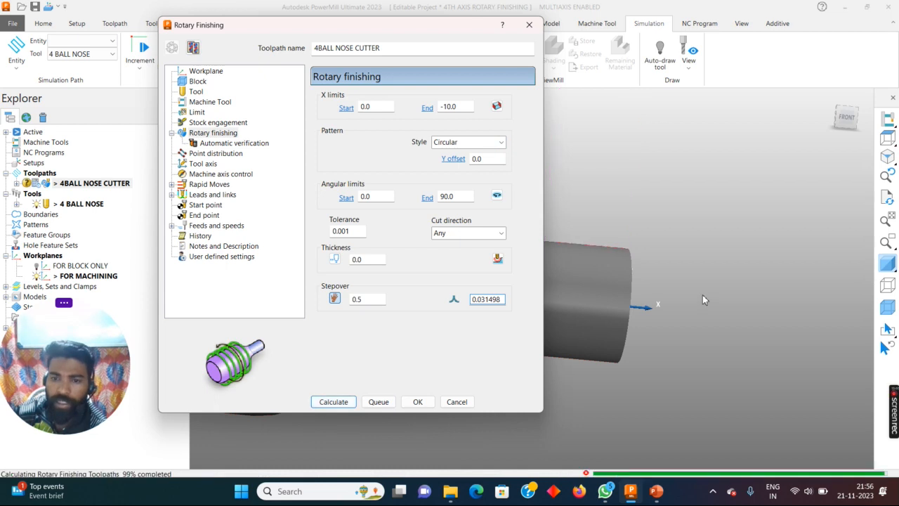
middle_drag(703, 293, 632, 261)
scroll(632, 261, up, 6)
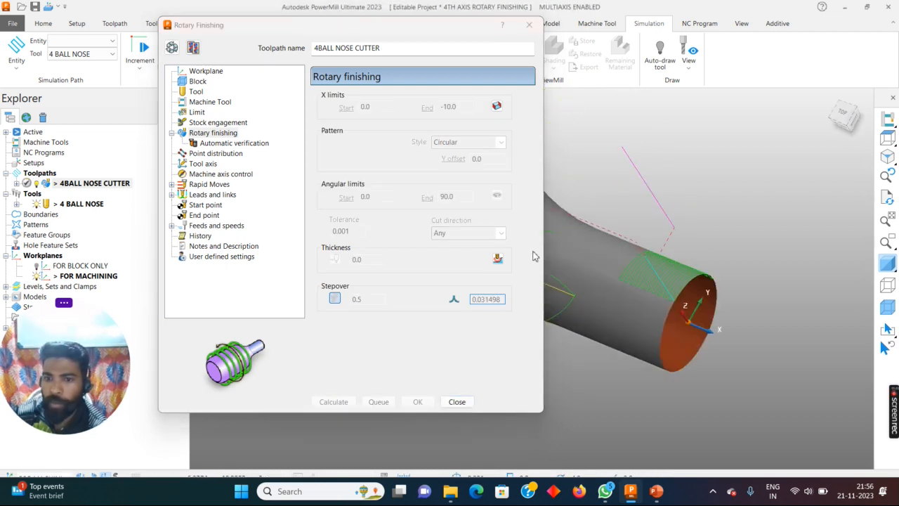
scroll(703, 240, down, 3)
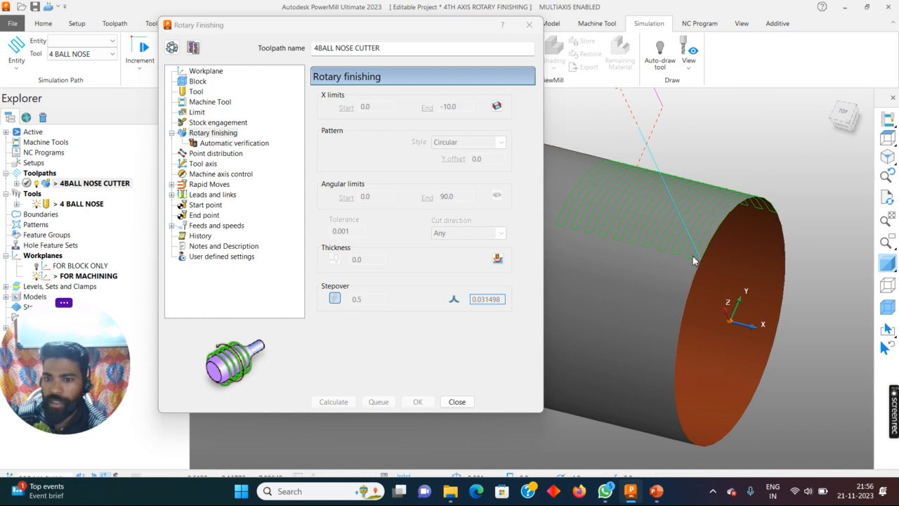
- Make the rotary finishing settings editable again, try the Spiral pattern style, and return the style to Circular
click(172, 47)
click(467, 143)
click(453, 175)
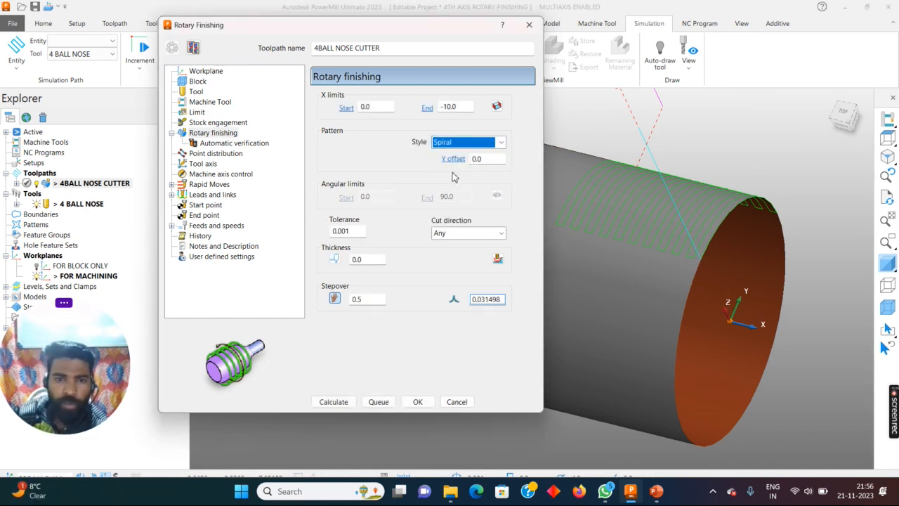
click(455, 142)
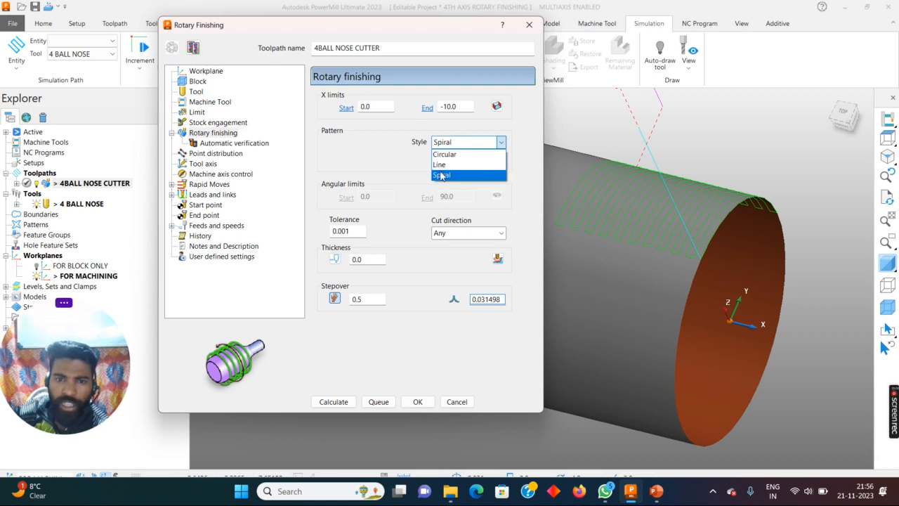
click(444, 154)
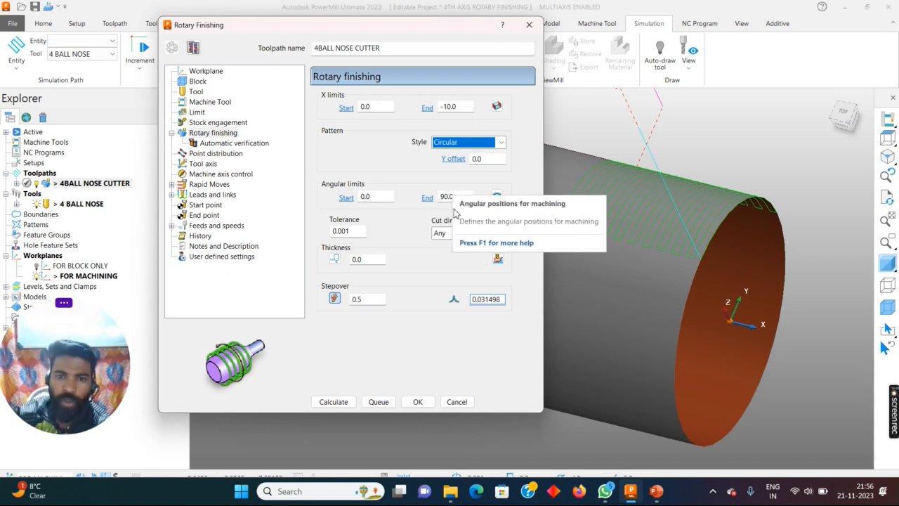
- Set the angular limits to start at 30 and end at 120, and recalculate the rotary finishing toolpath
click(370, 197)
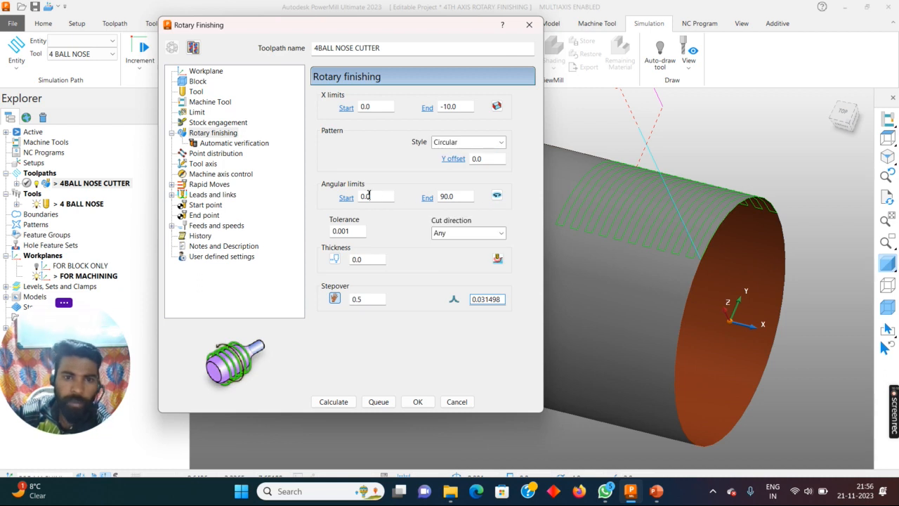
text(30)
key(Tab)
text(120)
key(Return)
click(336, 401)
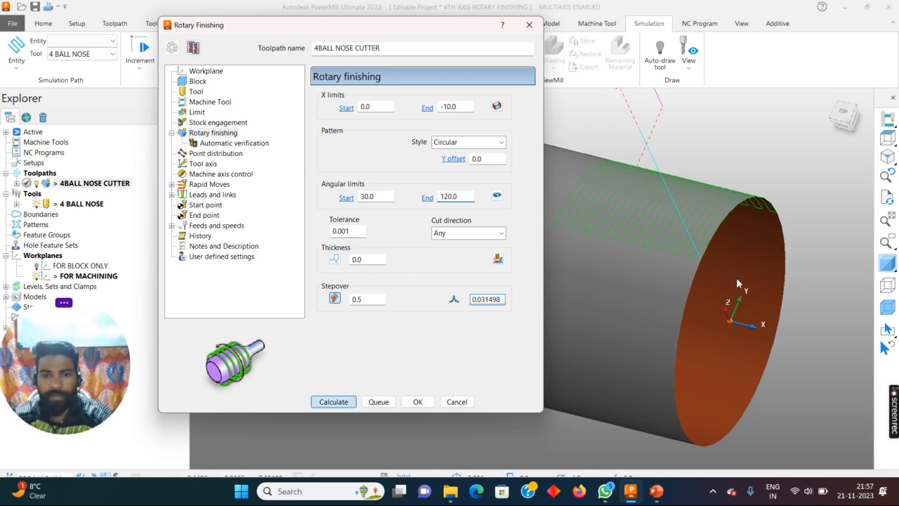
- Examine the angular extent of the recalculated passes around the bottle neck from the open end and from above
mouse_move(726, 249)
middle_down()
mouse_move(612, 286)
mouse_move(721, 265)
mouse_move(513, 246)
mouse_move(586, 320)
mouse_move(754, 315)
mouse_move(758, 252)
mouse_move(716, 239)
middle_up()
scroll(721, 265, down, 4)
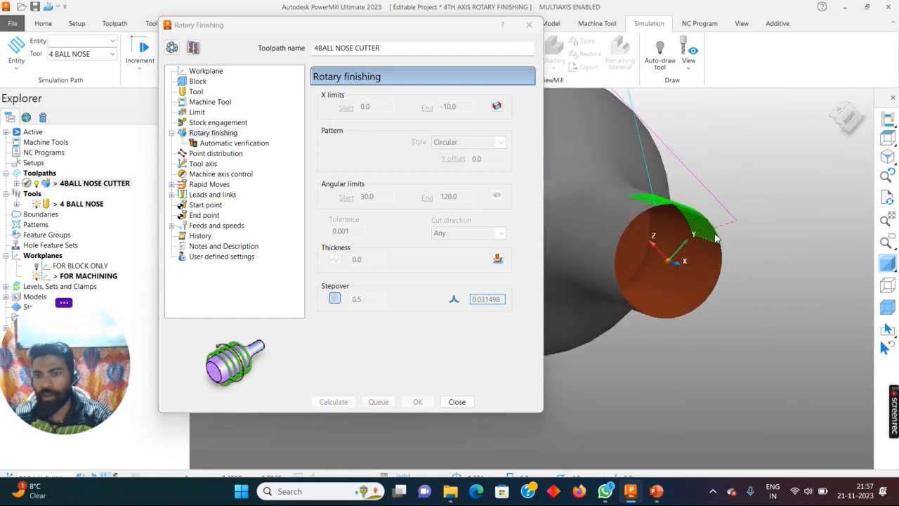
scroll(716, 239, up, 6)
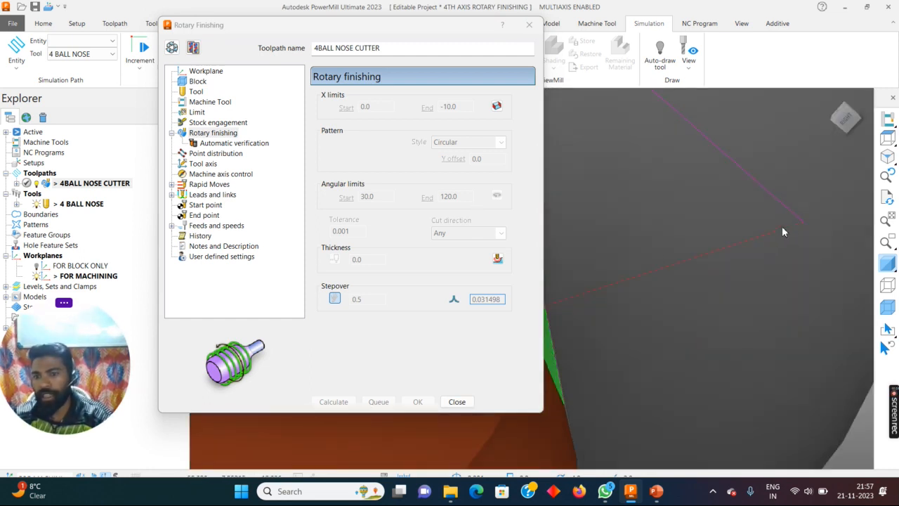
scroll(784, 233, down, 2)
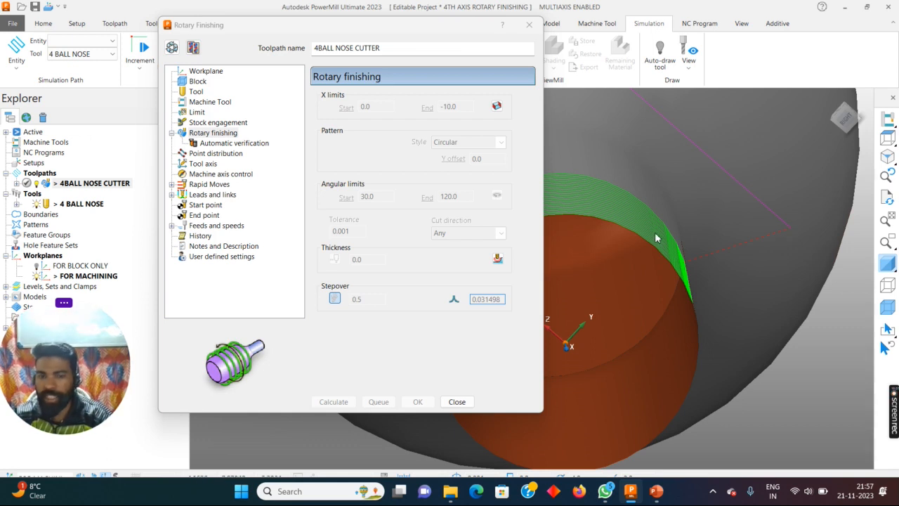
scroll(728, 220, down, 4)
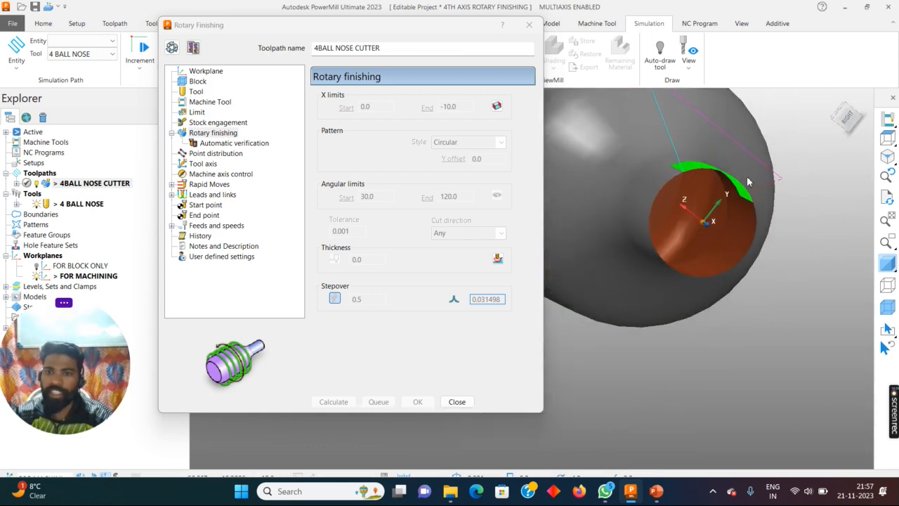
scroll(712, 232, down, 3)
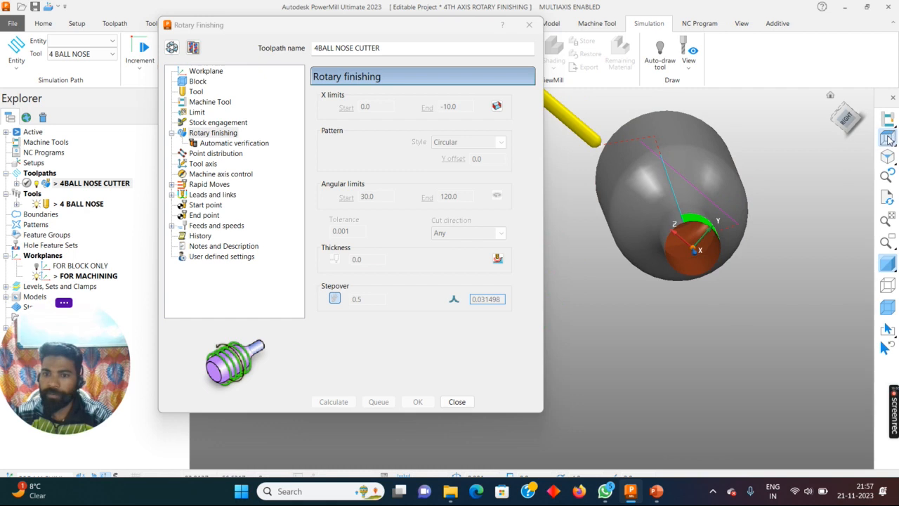
click(887, 138)
middle_drag(721, 246, 722, 222)
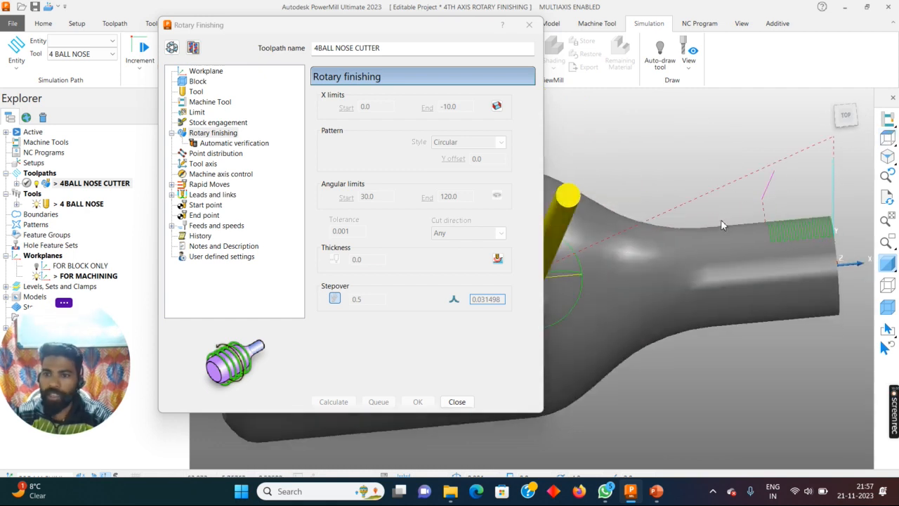
click(888, 118)
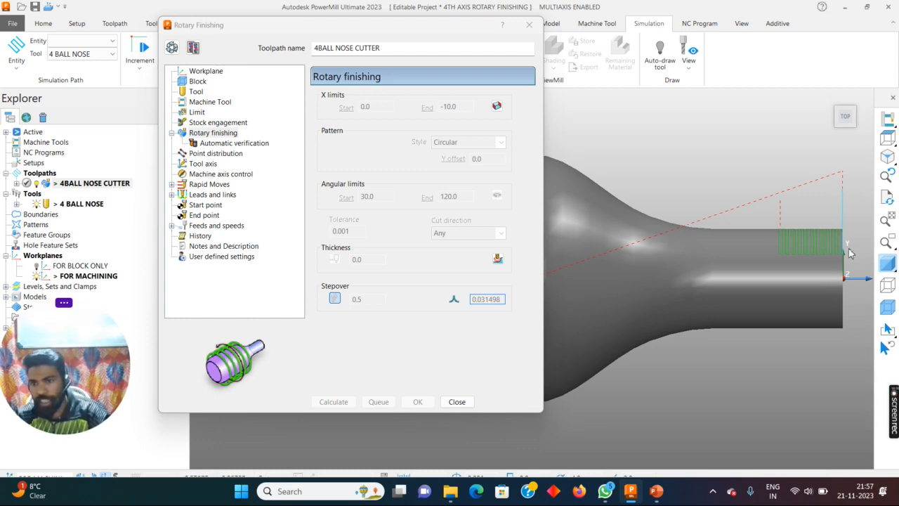
middle_drag(778, 221, 701, 259)
middle_drag(851, 266, 829, 260)
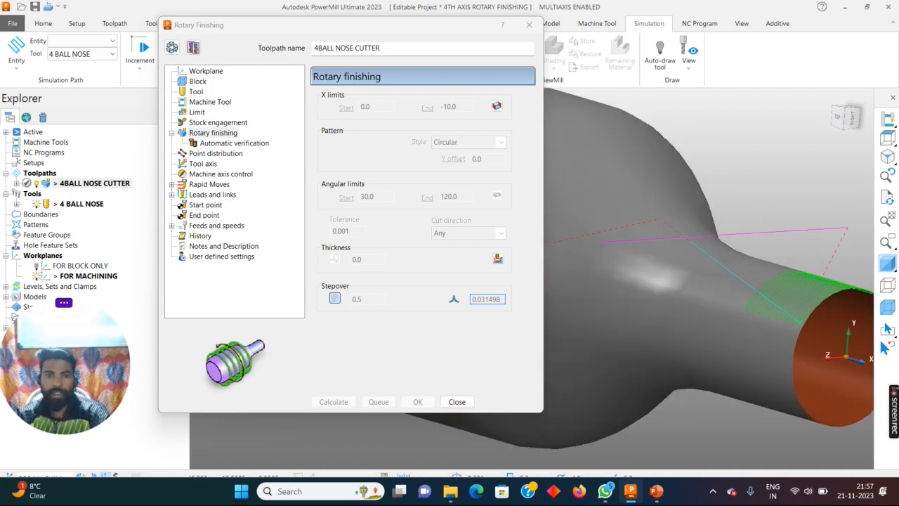
- Make the toolpath settings editable again and review its angular limits and the Limit page
click(171, 47)
scroll(623, 308, down, 3)
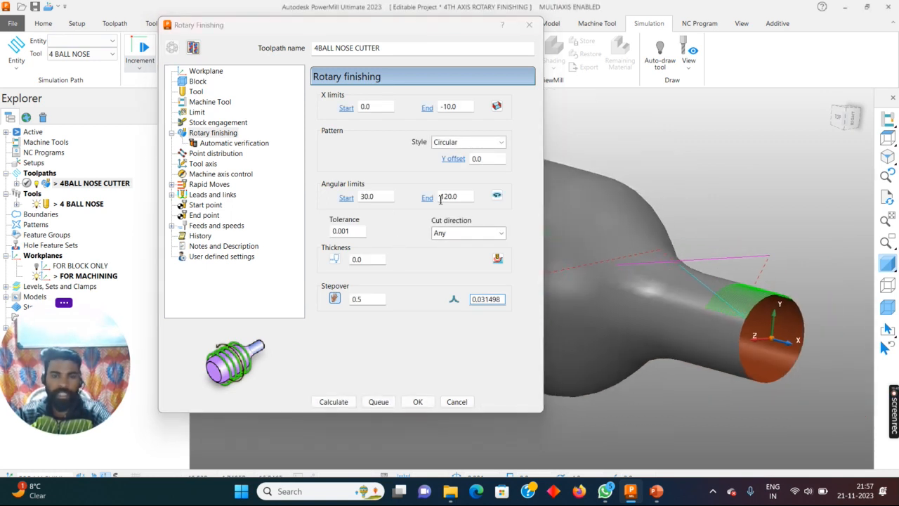
scroll(701, 244, down, 3)
middle_drag(701, 243, 672, 251)
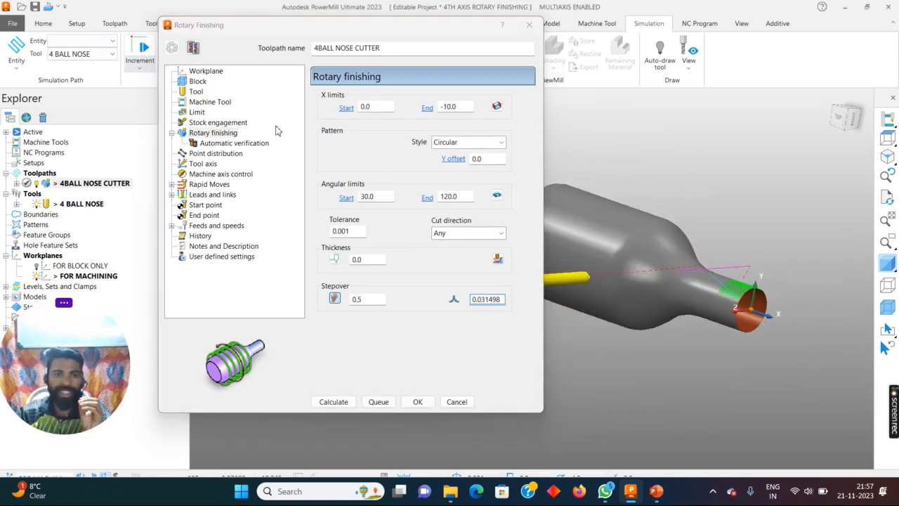
click(197, 101)
key(Down)
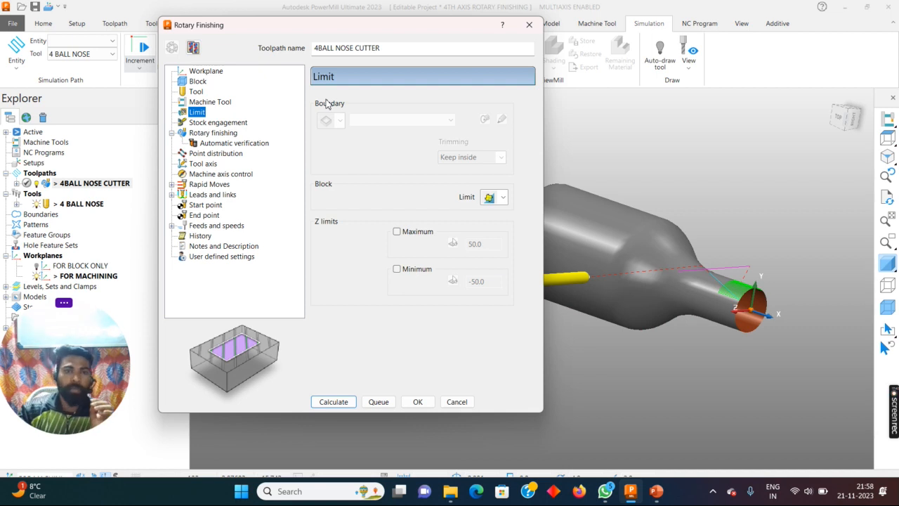
- Close the Rotary Finishing settings without recalculating and hide the 4 BALL NOSE tool from the view
click(527, 26)
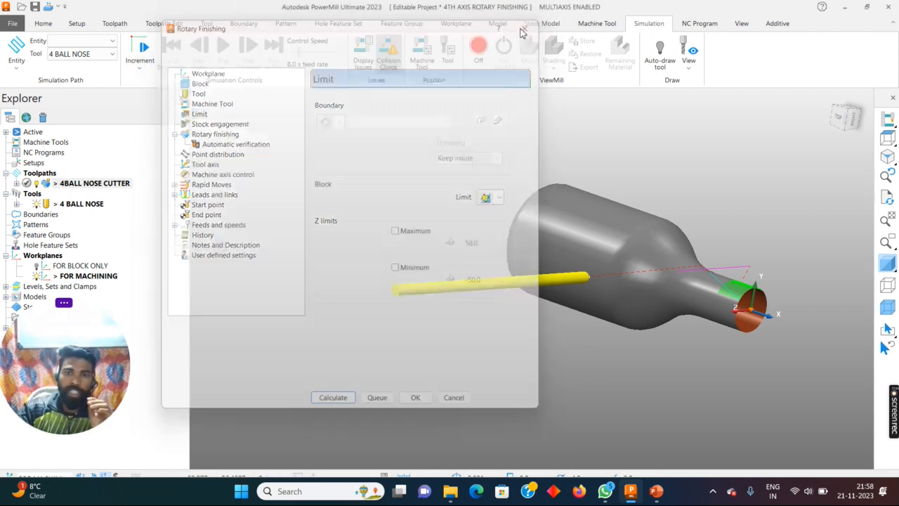
click(36, 203)
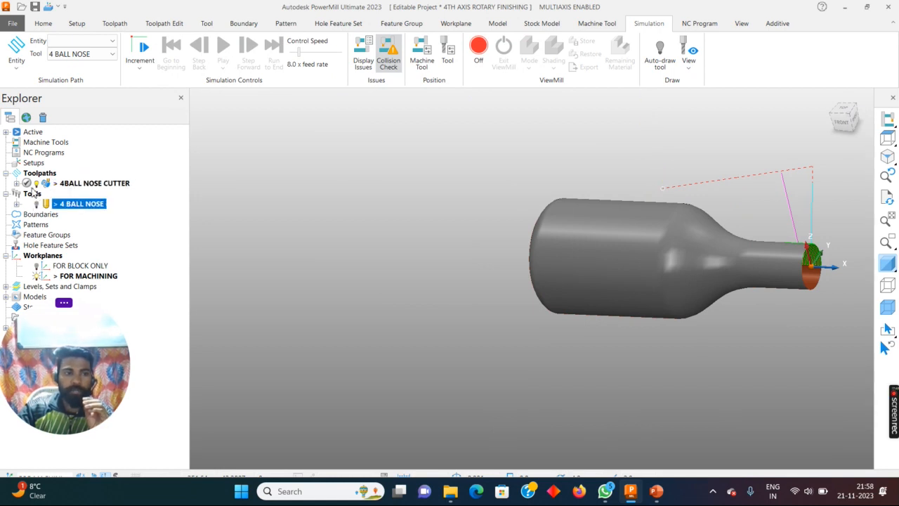